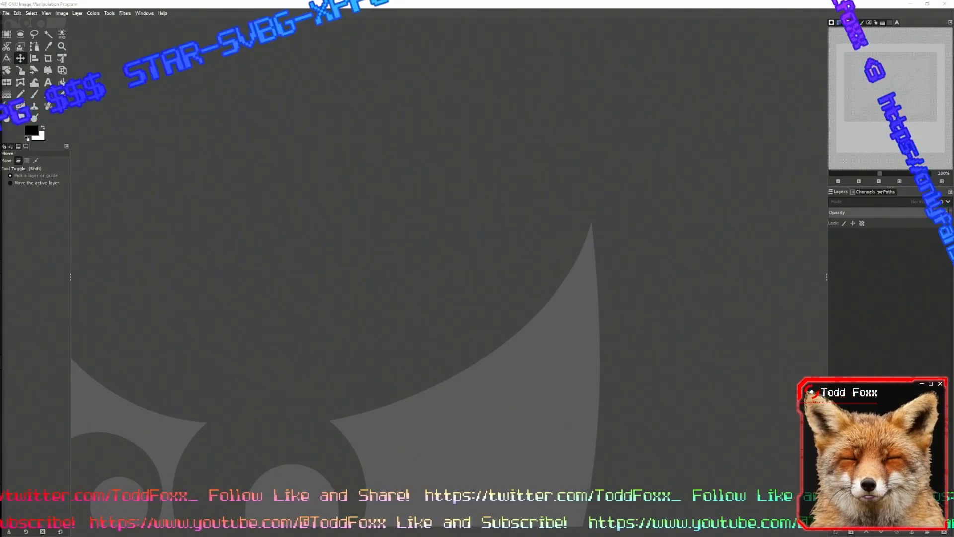
# - Review the Move 3.0.1 plugin page on the OBS forums in the browser, including its download file choices, and close it
pyautogui.moveTo(953, 70); pyautogui.dragTo(497, 44)
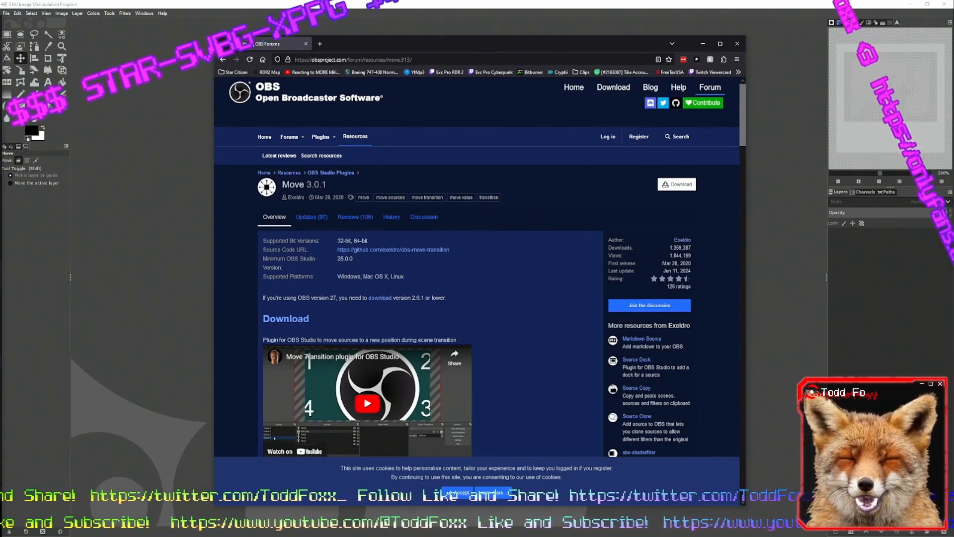
pyautogui.click(407, 59)
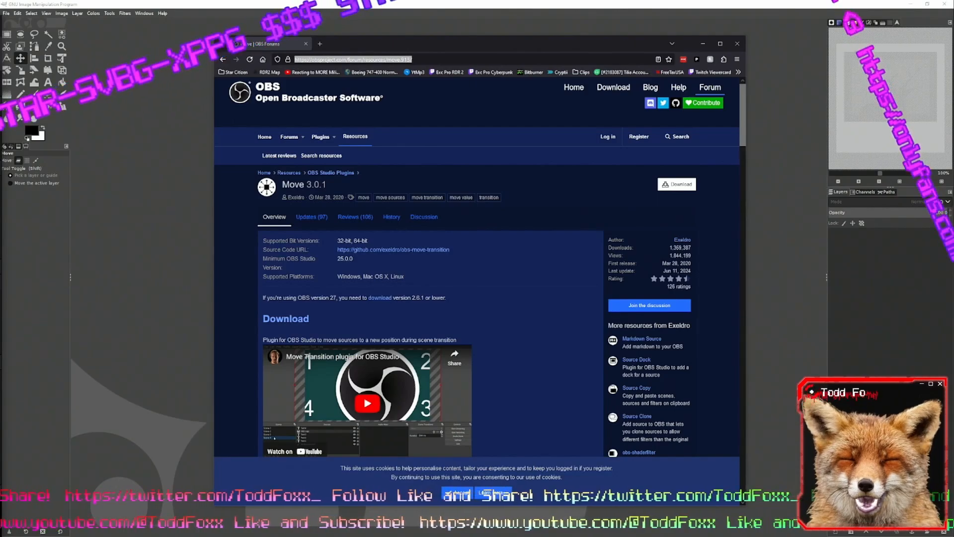
pyautogui.scroll(-5, 477, 298)
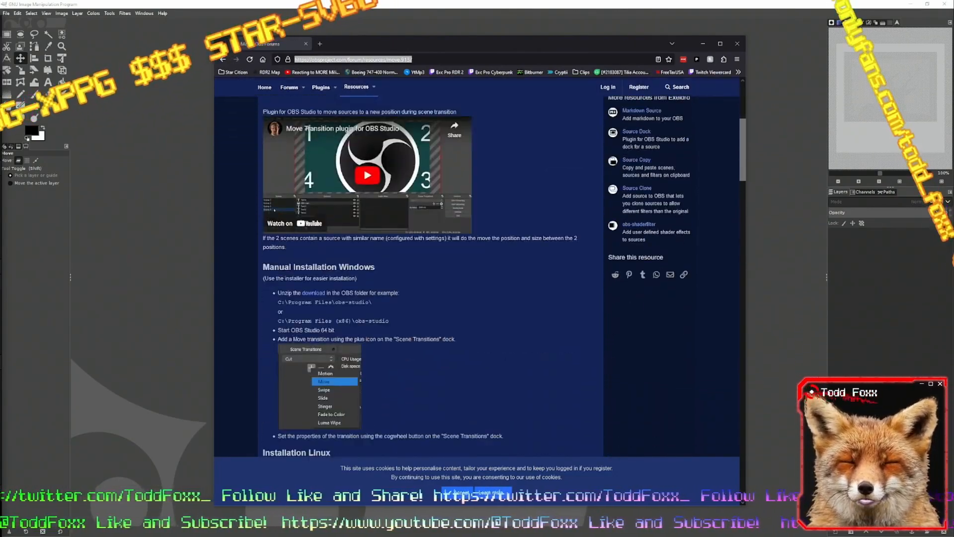
pyautogui.click(676, 184)
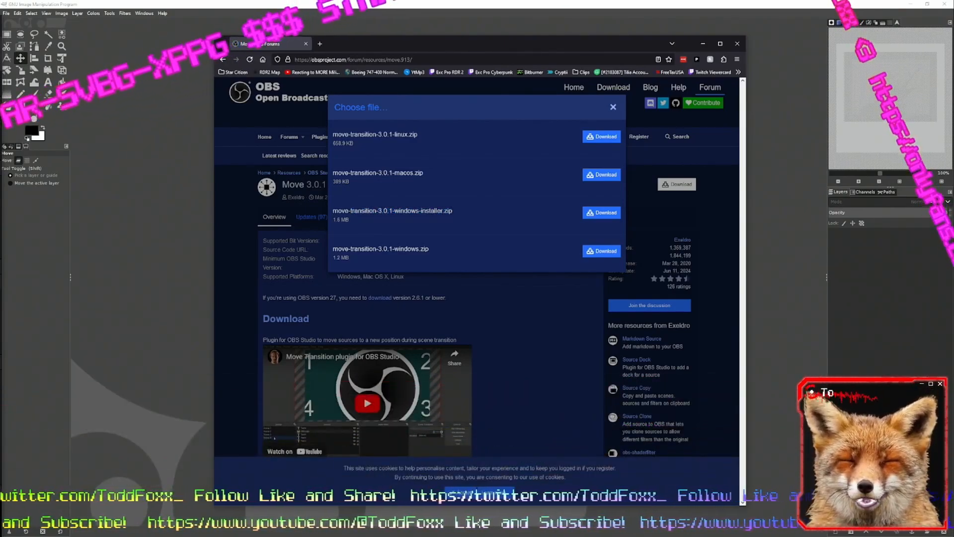
pyautogui.press('Escape')
pyautogui.click(738, 44)
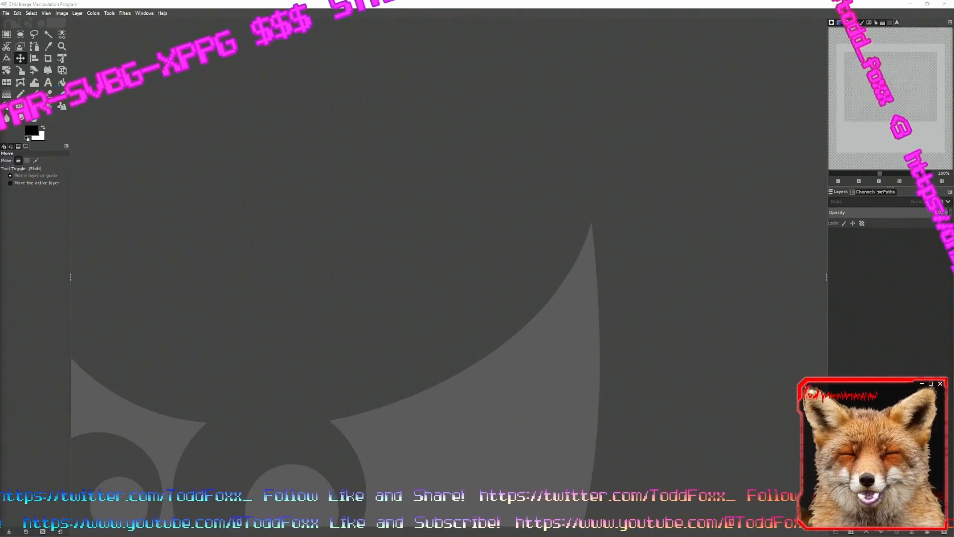
# - Open the Adobe Stock cute fox picture from the browser's fox image results and bring it into GIMP as a new image
pyautogui.hotkey('alt', 'Tab')
pyautogui.click(511, 351)
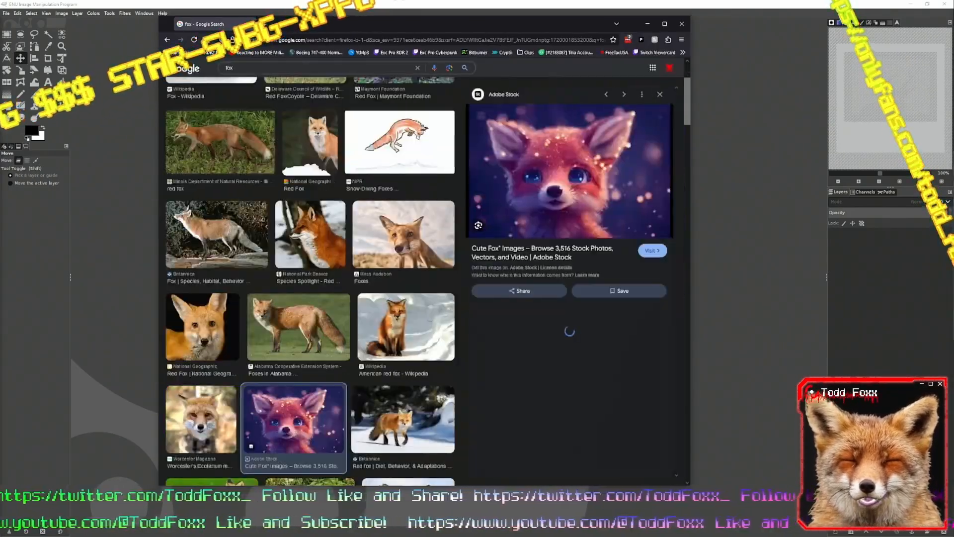
pyautogui.moveTo(428, 24); pyautogui.dragTo(953, 388)
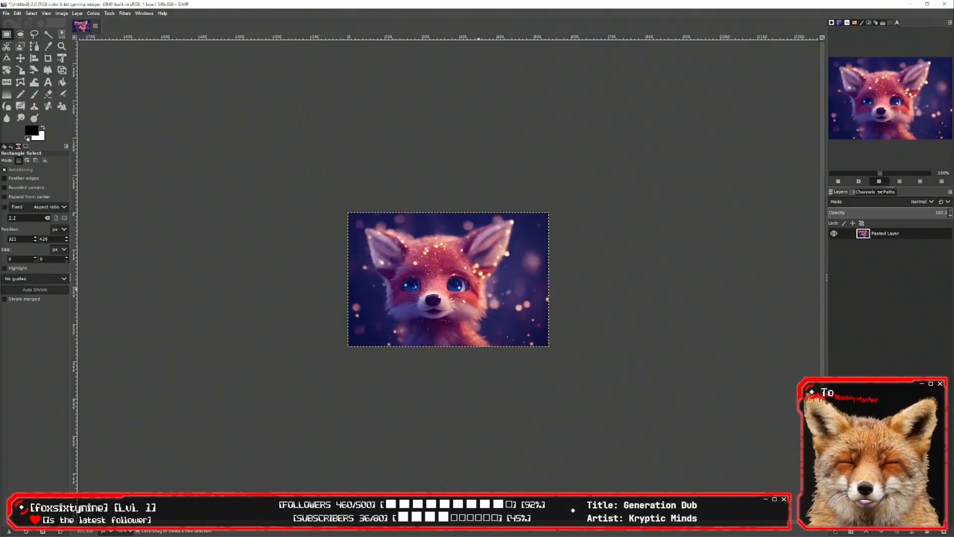
# - Duplicate the pasted fox layer and hide the original layer beneath the copy
pyautogui.scroll(2, 434, 298)
pyautogui.click(896, 531)
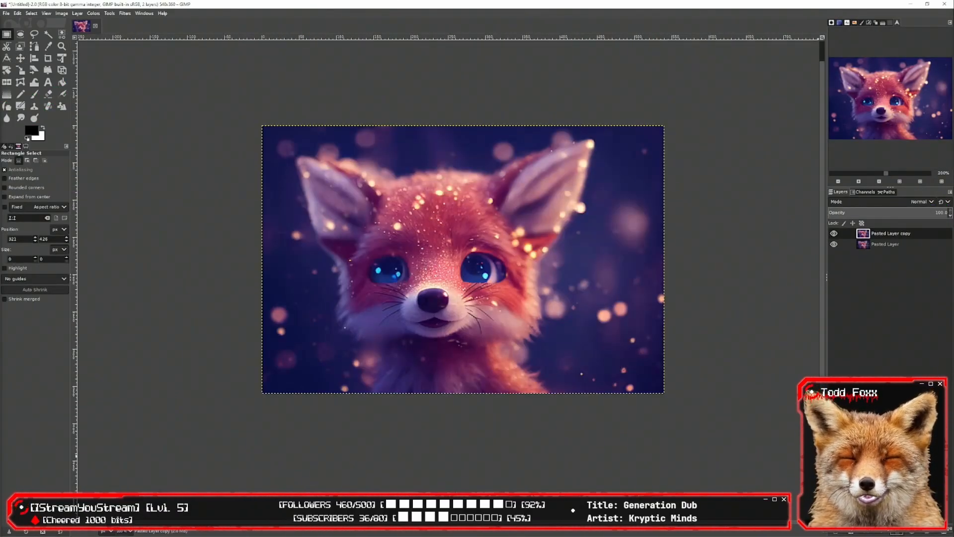
pyautogui.click(834, 244)
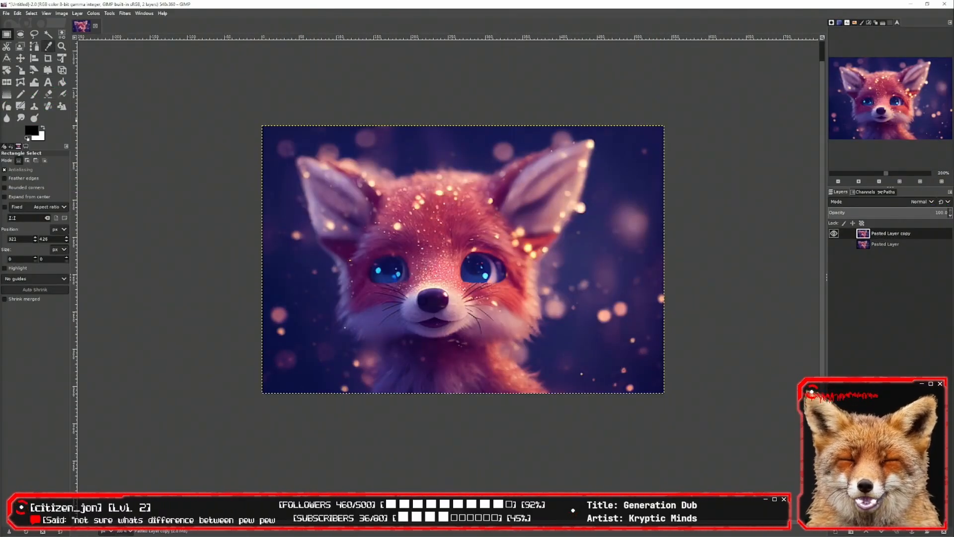
# - Outline the area from the fox's mouth line down past the image's lower edge with Free Select, delete it from the copy, and deselect
pyautogui.press('f')
pyautogui.scroll(2, 436, 348)
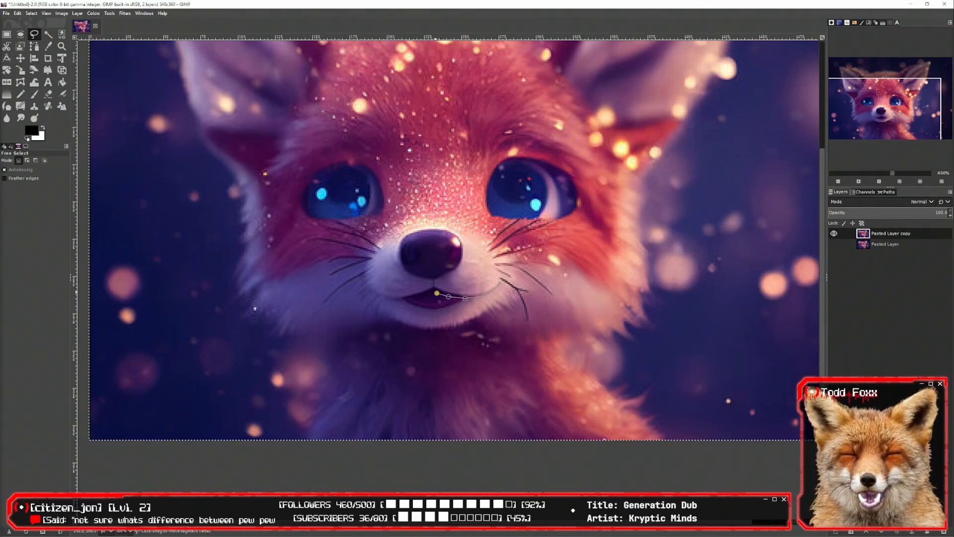
pyautogui.click(434, 291)
pyautogui.click(402, 299)
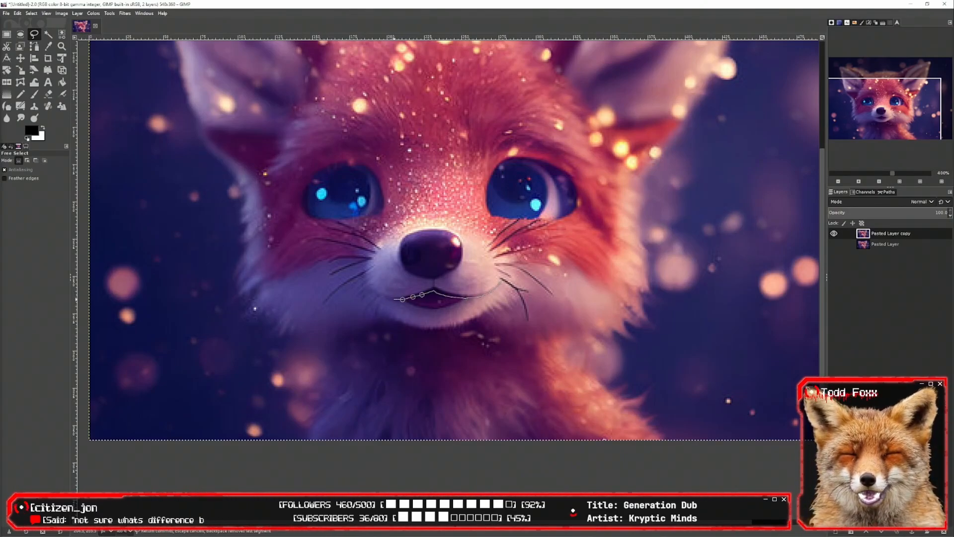
pyautogui.click(370, 290)
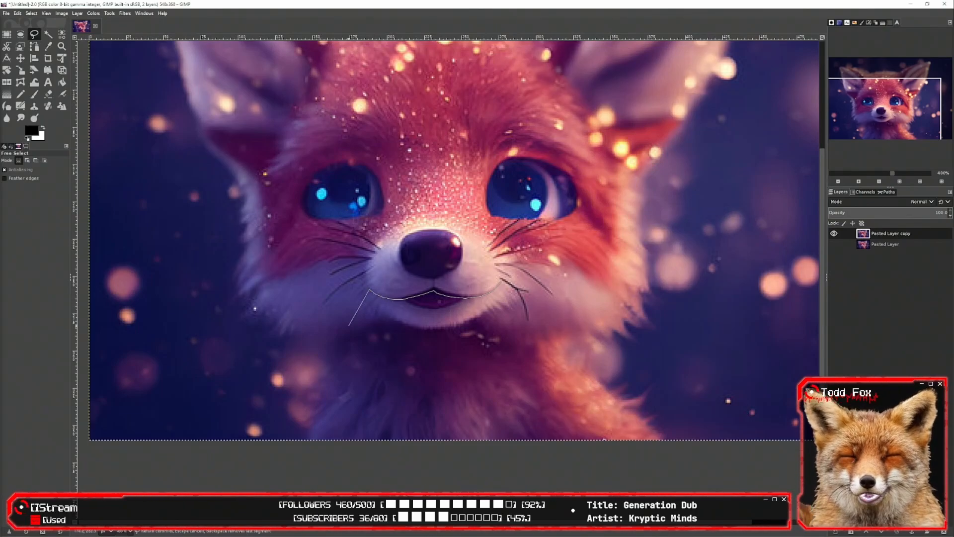
pyautogui.click(309, 466)
pyautogui.click(615, 471)
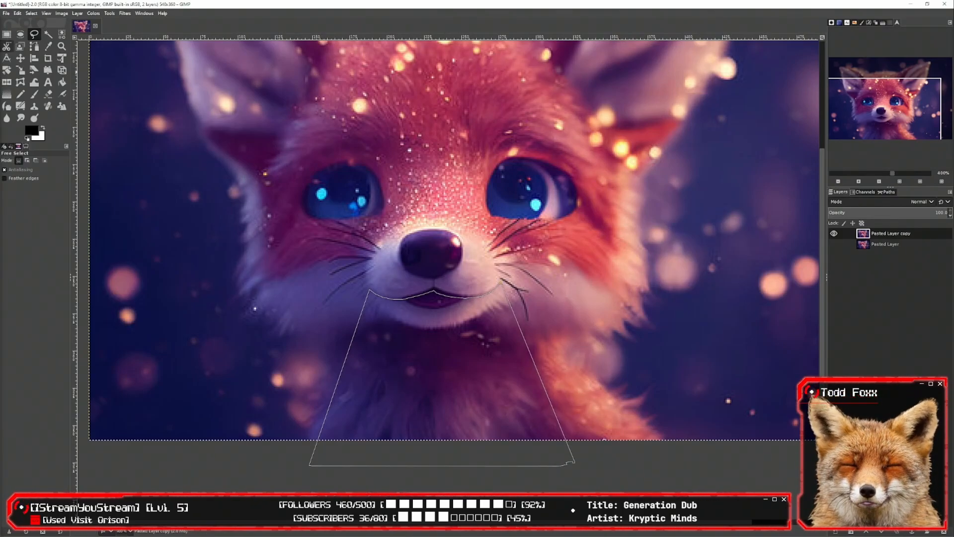
pyautogui.click(7, 34)
pyautogui.press('Delete')
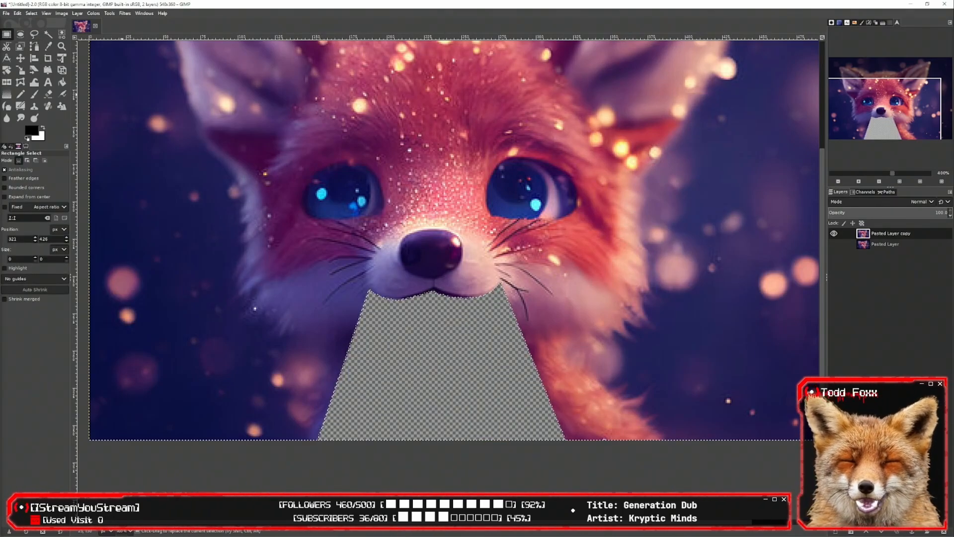
pyautogui.click(390, 320)
pyautogui.scroll(-2, 365, 263)
pyautogui.moveTo(335, 245); pyautogui.dragTo(350, 262)
pyautogui.click(168, 214)
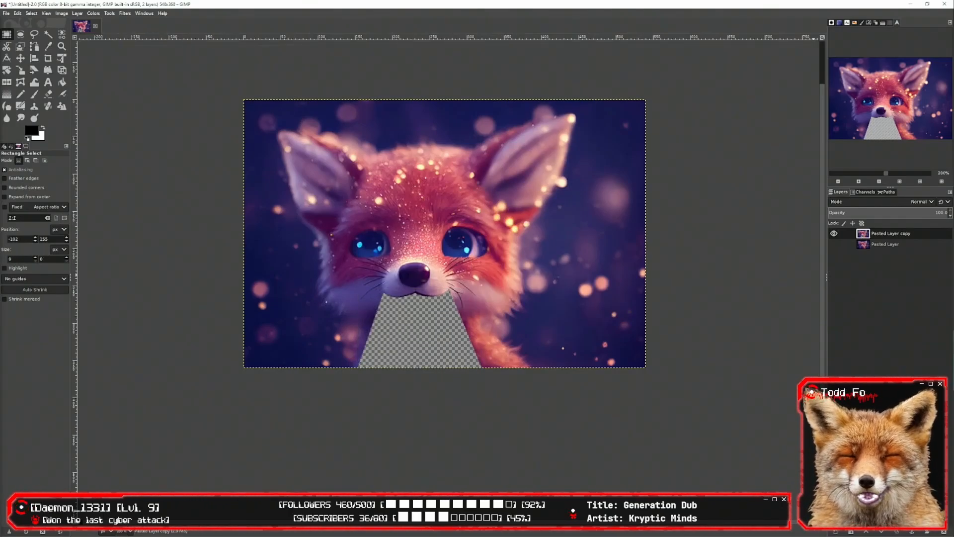
# - Compare the two fox layers, leave both visible, and paste the copied snarling fox picture as a new layer on top
pyautogui.click(834, 244)
pyautogui.click(834, 233)
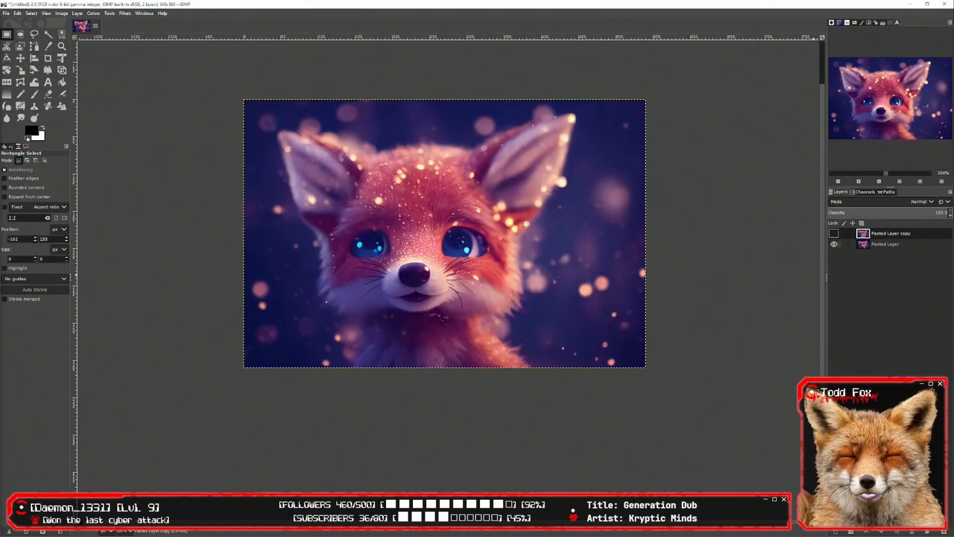
pyautogui.click(834, 244)
pyautogui.click(834, 233)
pyautogui.click(834, 244)
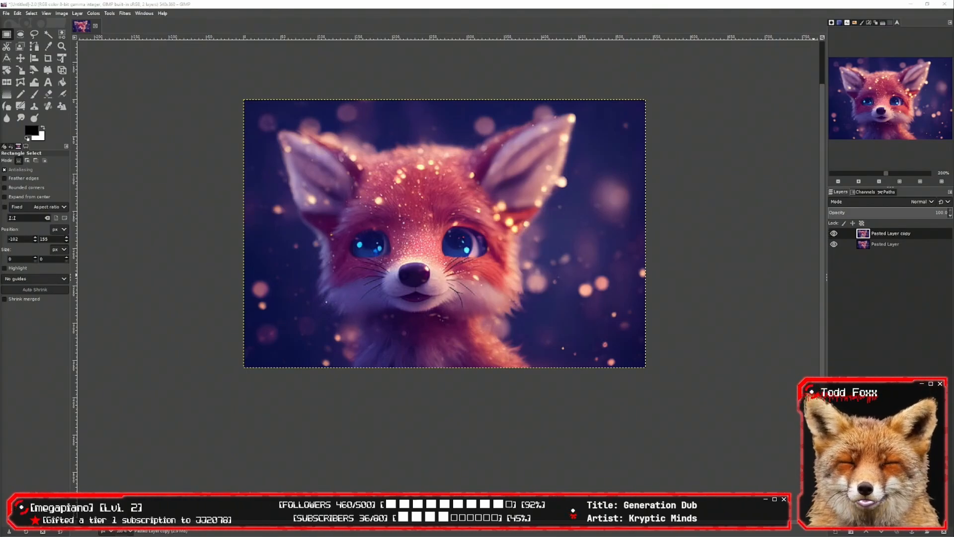
pyautogui.hotkey('ctrl', 'v')
pyautogui.press('3')
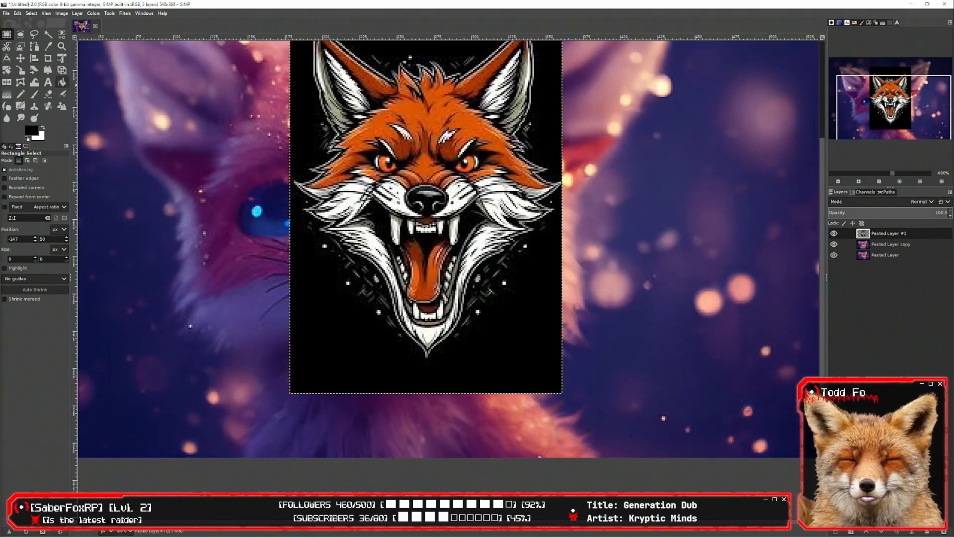
# - Trace the snarling fox's open lower jaw with Free Select, invert the selection, delete everything around the jaw, and deselect
pyautogui.click(34, 35)
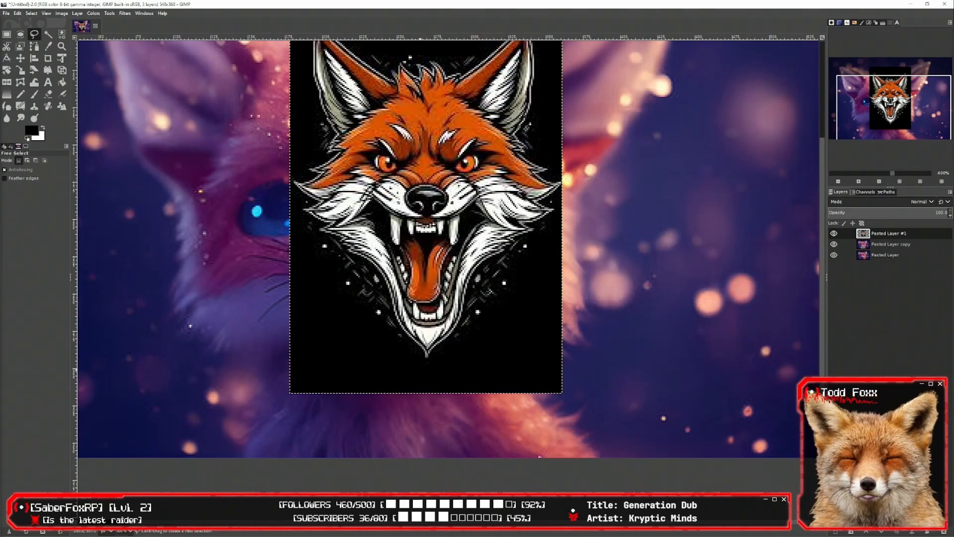
pyautogui.click(423, 369)
pyautogui.moveTo(451, 355)
pyautogui.mouseDown()
pyautogui.moveTo(478, 271)
pyautogui.moveTo(473, 214)
pyautogui.moveTo(457, 248)
pyautogui.moveTo(422, 239)
pyautogui.moveTo(400, 248)
pyautogui.moveTo(382, 228)
pyautogui.mouseUp()
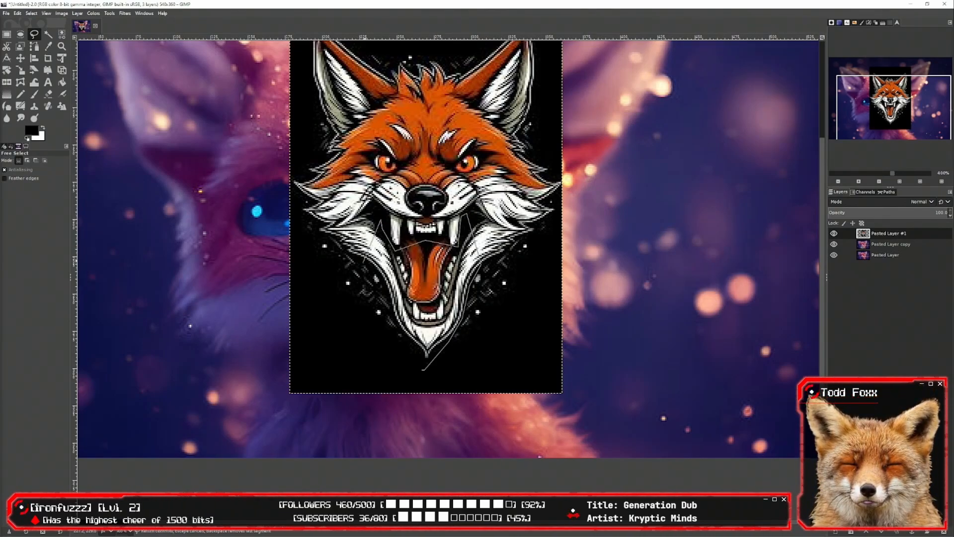
pyautogui.click(366, 261)
pyautogui.click(381, 276)
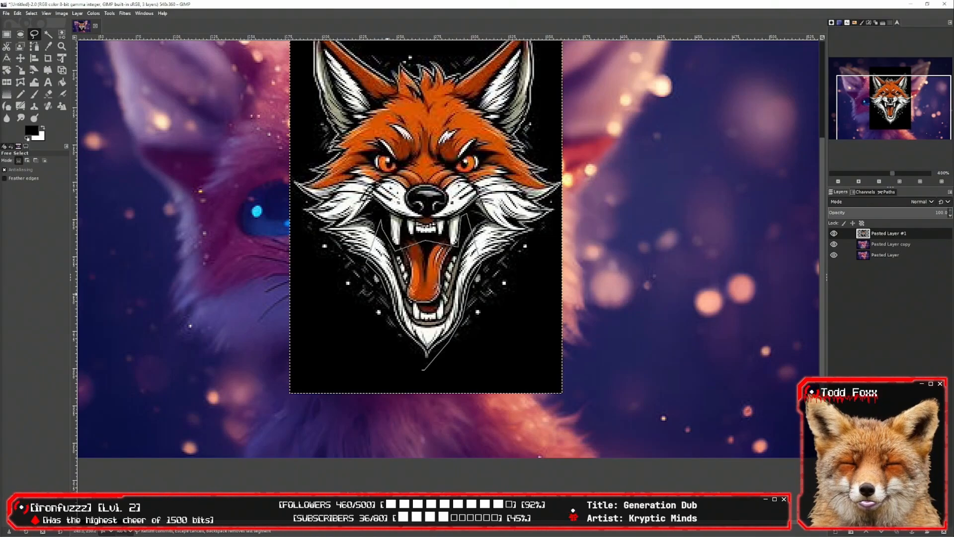
pyautogui.click(388, 295)
pyautogui.click(396, 320)
pyautogui.click(406, 343)
pyautogui.click(422, 370)
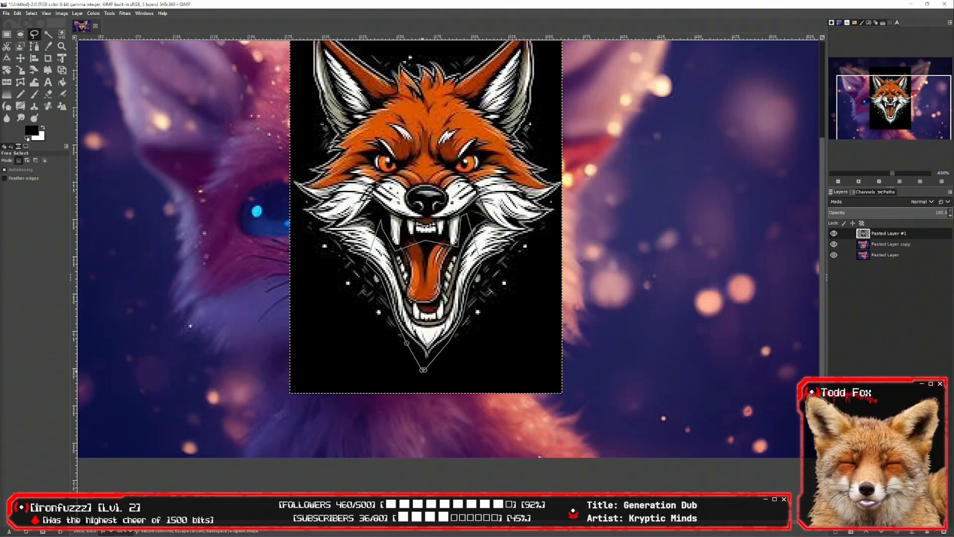
pyautogui.click(6, 35)
pyautogui.rightClick(441, 287)
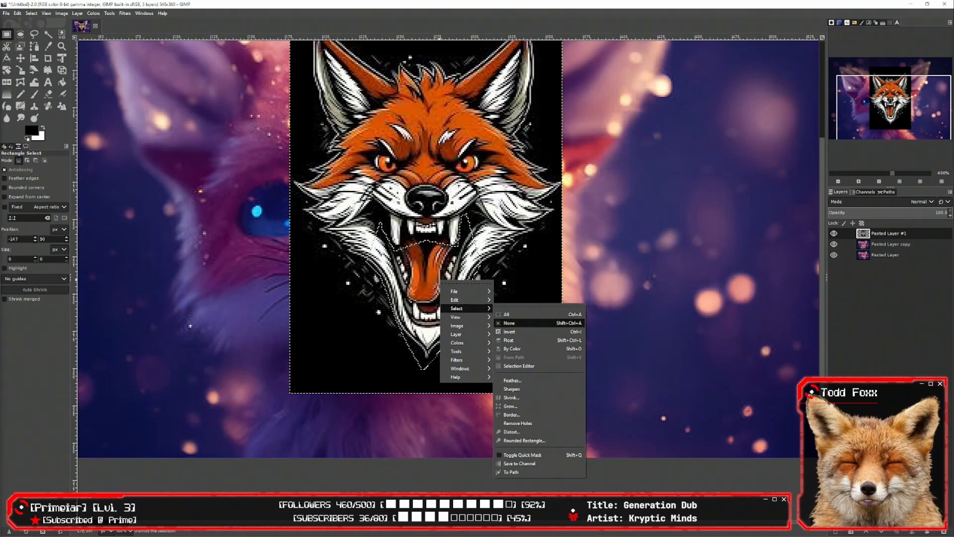
pyautogui.click(512, 324)
pyautogui.press('Delete')
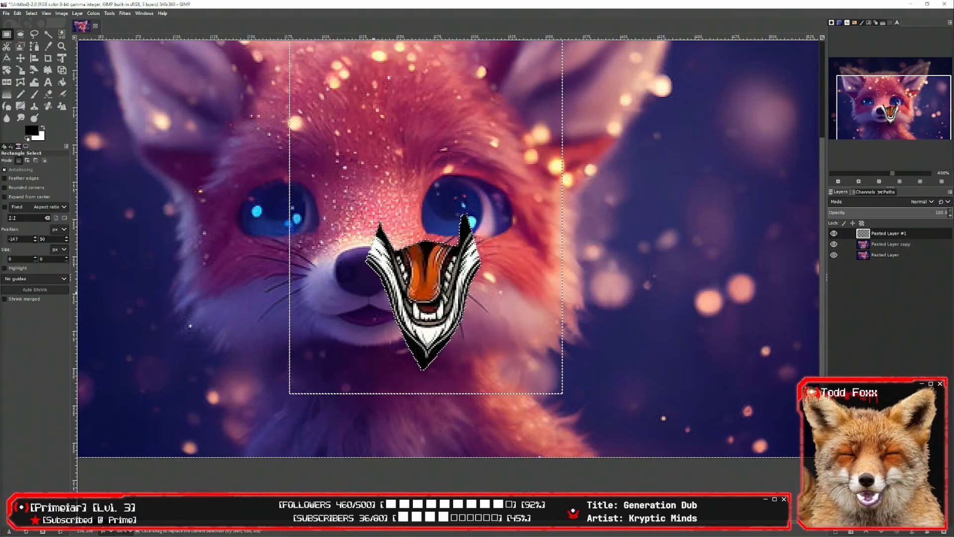
pyautogui.scroll(-2, 376, 284)
pyautogui.moveTo(380, 267); pyautogui.dragTo(424, 310)
pyautogui.click(184, 237)
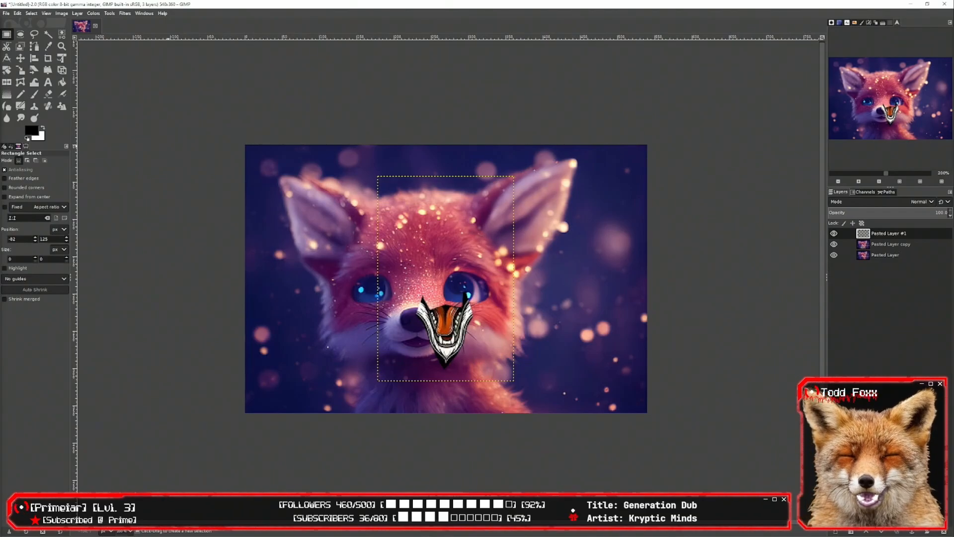
pyautogui.click(195, 196)
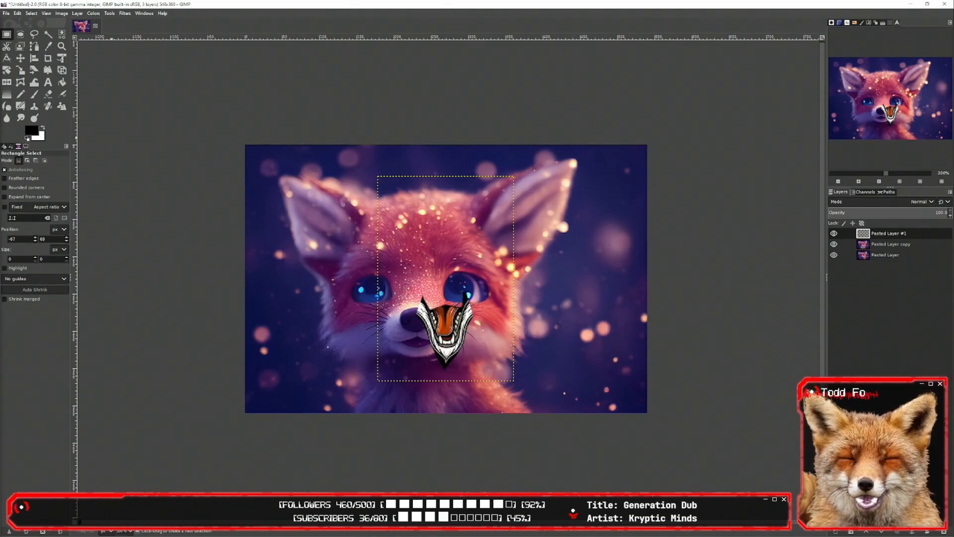
# - Move the cut-out jaw over the cute fox's muzzle and scale its layer to 250 × 376 px
pyautogui.click(21, 58)
pyautogui.moveTo(445, 328); pyautogui.dragTo(417, 327)
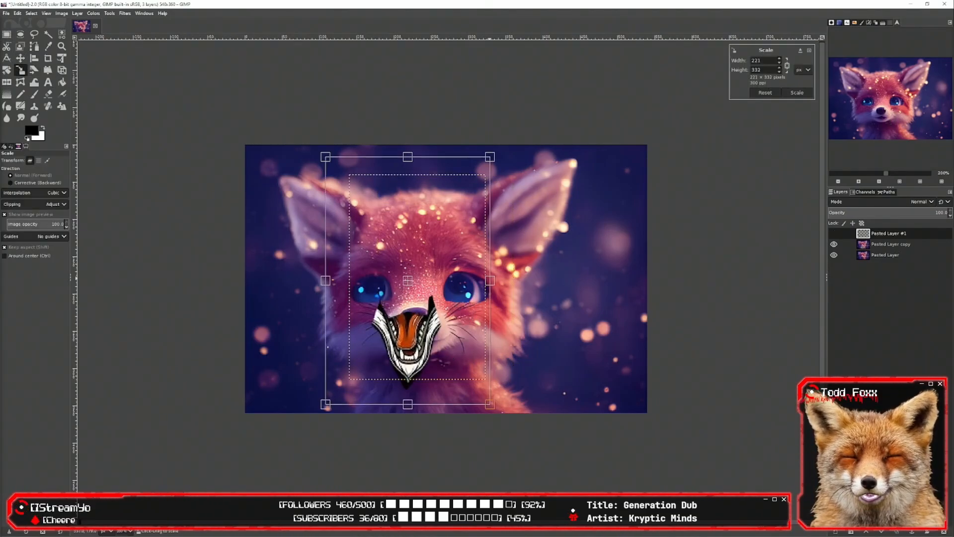
pyautogui.moveTo(490, 404); pyautogui.dragTo(511, 437)
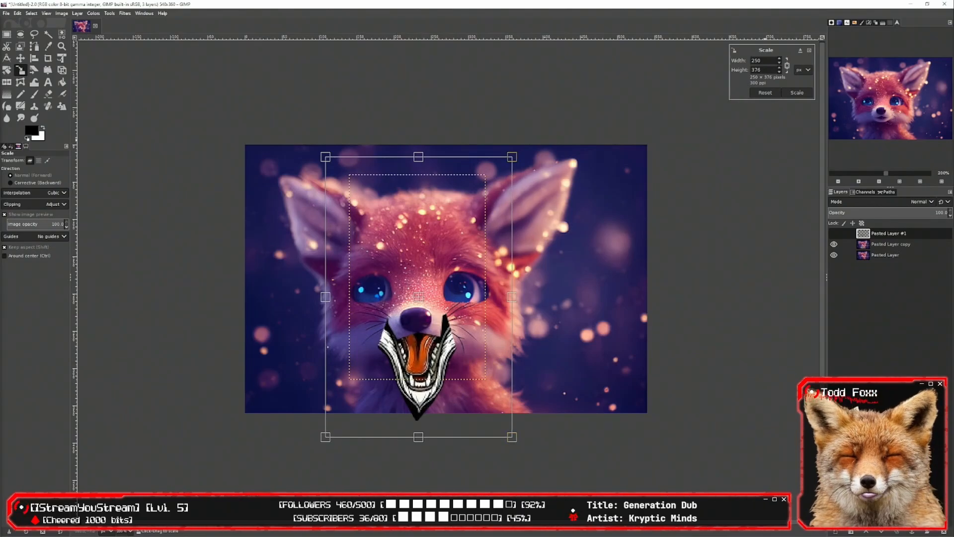
pyautogui.click(797, 93)
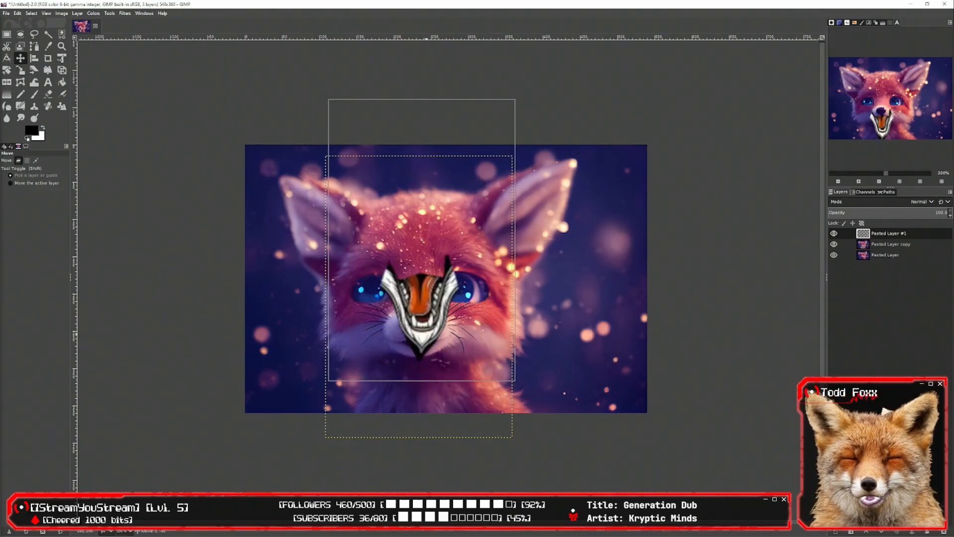
# - Place the jaw layer beneath the cut-out fox copy and position the jaw under the fox's mouth
pyautogui.moveTo(419, 314); pyautogui.dragTo(418, 310)
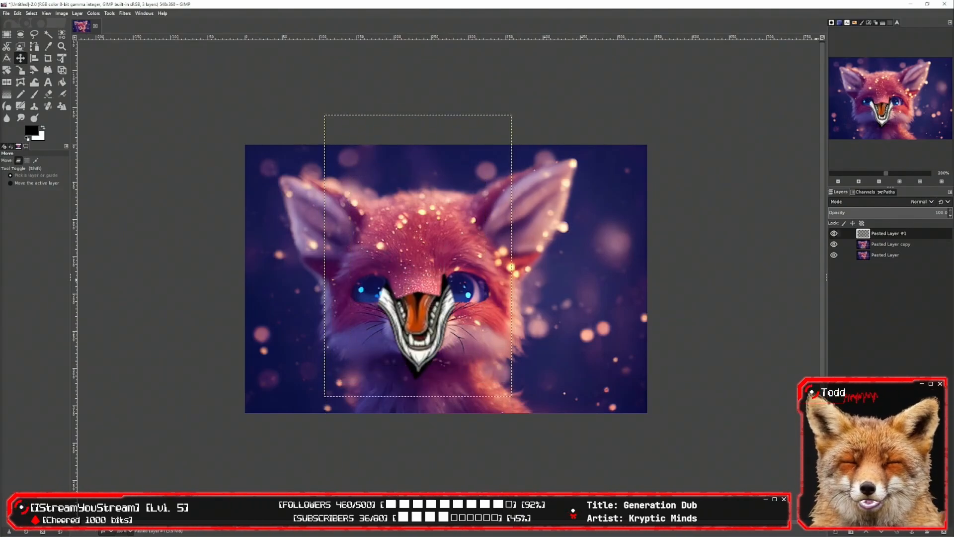
pyautogui.moveTo(889, 233); pyautogui.dragTo(888, 249)
pyautogui.moveTo(416, 357)
pyautogui.mouseDown()
pyautogui.moveTo(408, 364)
pyautogui.moveTo(420, 343)
pyautogui.moveTo(415, 356)
pyautogui.mouseUp()
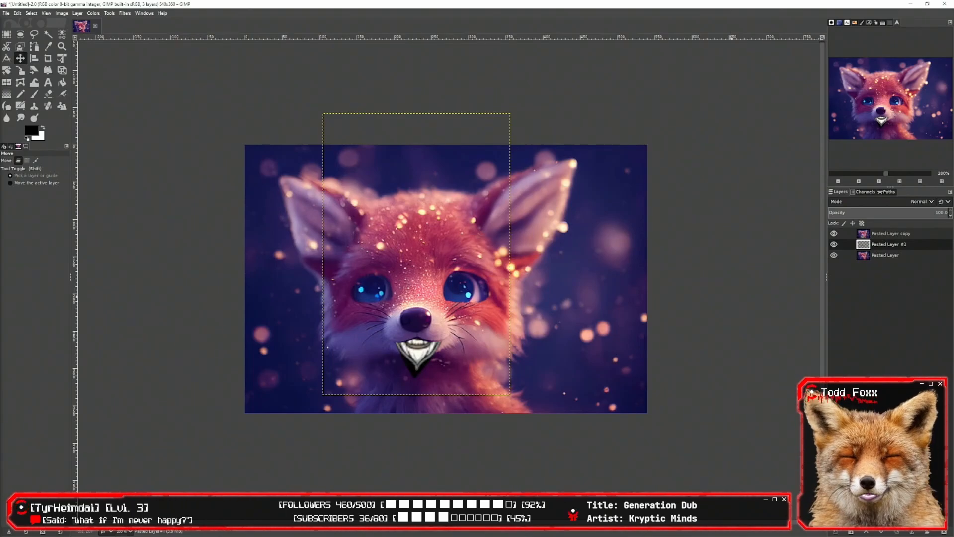
# - Hide the cut-out fox copy and the jaw layer, and select the original fox layer
pyautogui.click(834, 233)
pyautogui.click(834, 244)
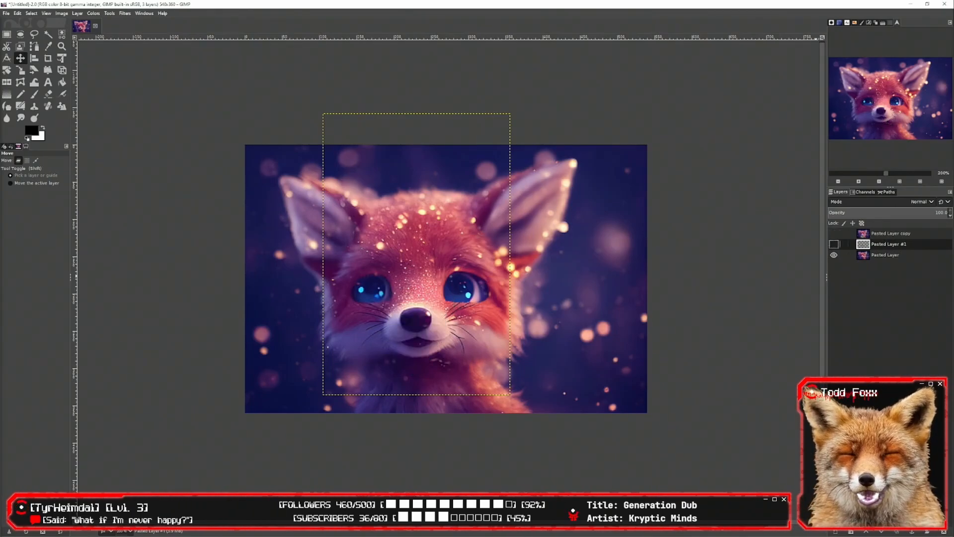
pyautogui.click(885, 255)
# - Export the closed-mouth fox image as 1.png to the bookmarked network Pictures folder
pyautogui.hotkey('ctrl', 'shift', 'e')
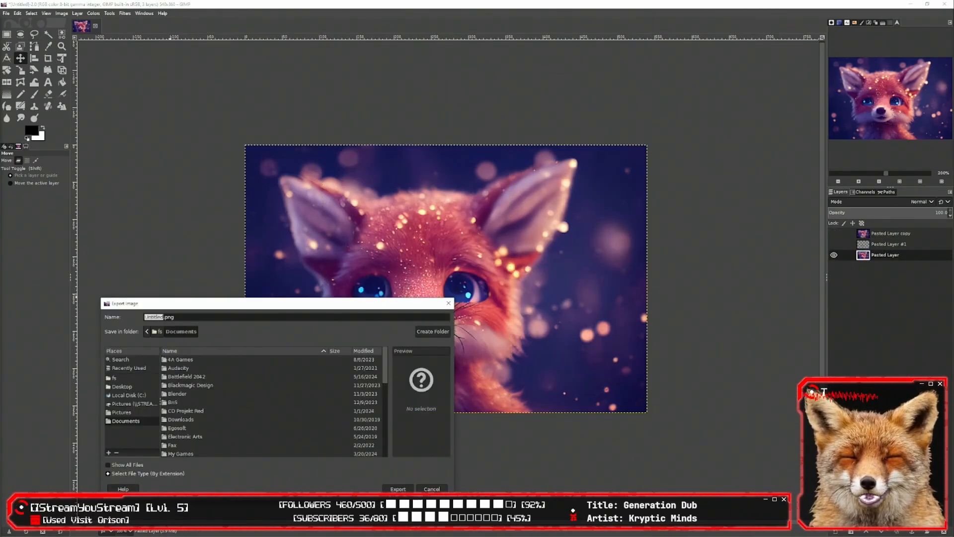
pyautogui.write('1')
pyautogui.click(134, 403)
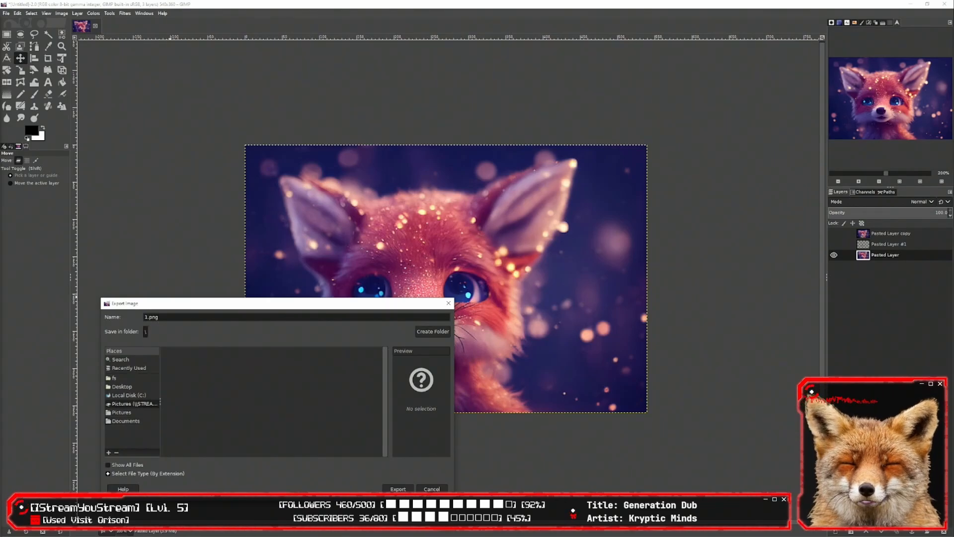
pyautogui.click(398, 489)
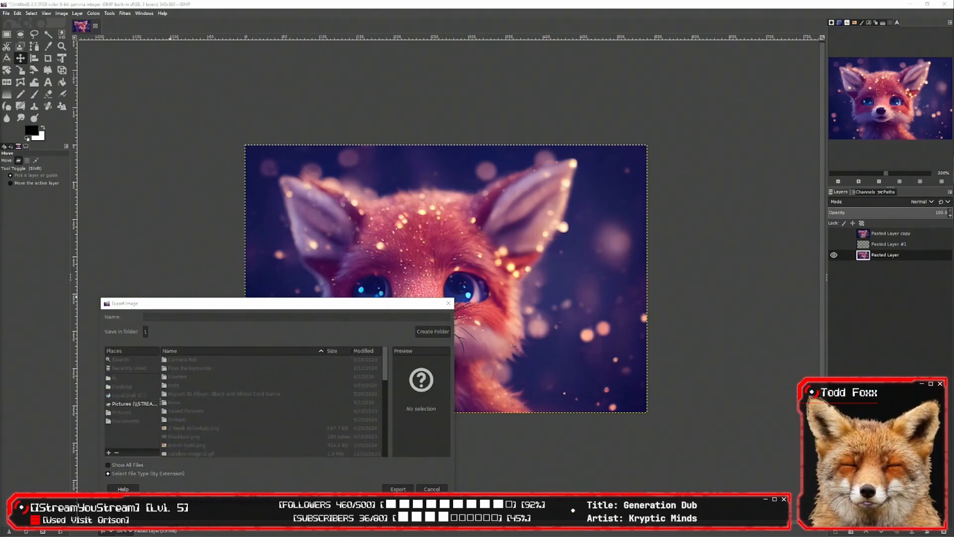
# - Finish the 1.png export, show only the jaw layer, and export it as 2.png to the same Pictures folder
pyautogui.click(483, 340)
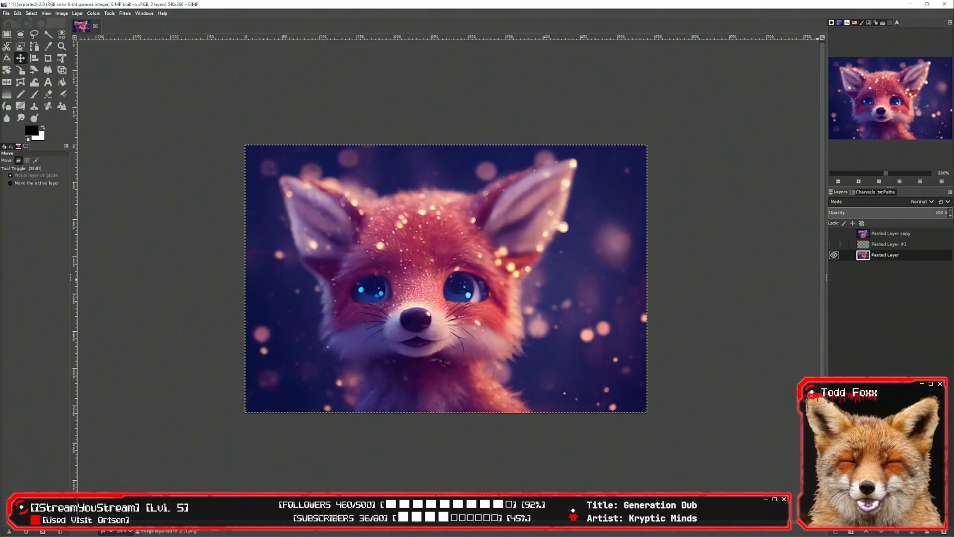
pyautogui.click(834, 244)
pyautogui.click(833, 255)
pyautogui.click(6, 14)
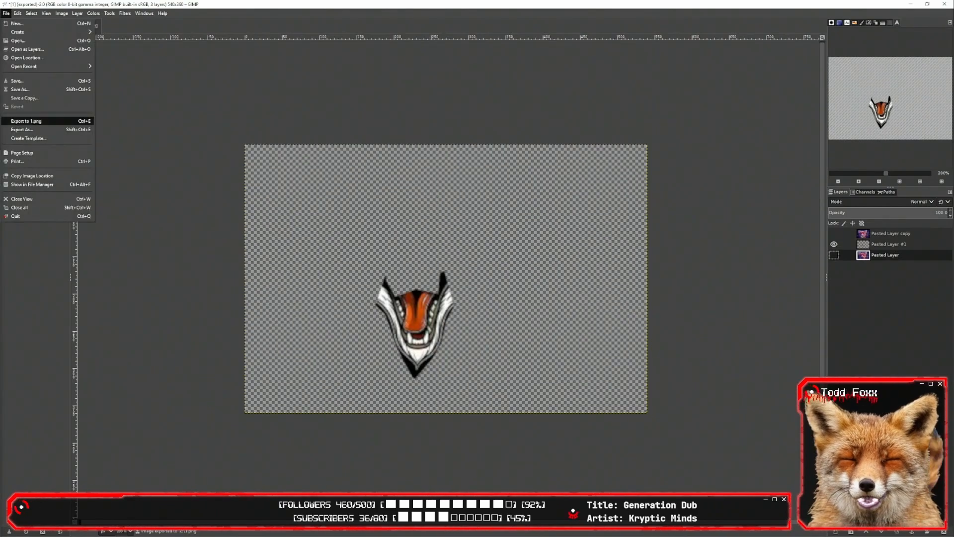
pyautogui.click(30, 129)
pyautogui.write('2')
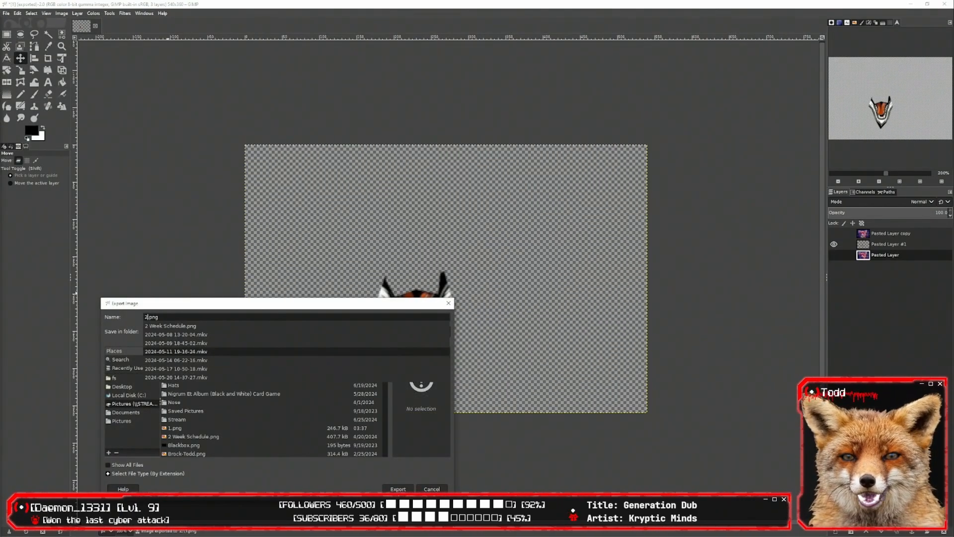
pyautogui.press('Return')
pyautogui.click(483, 340)
# - Show only the cut-out fox copy layer and export it as 3.png to the same Pictures folder
pyautogui.click(865, 234)
pyautogui.click(834, 233)
pyautogui.click(834, 244)
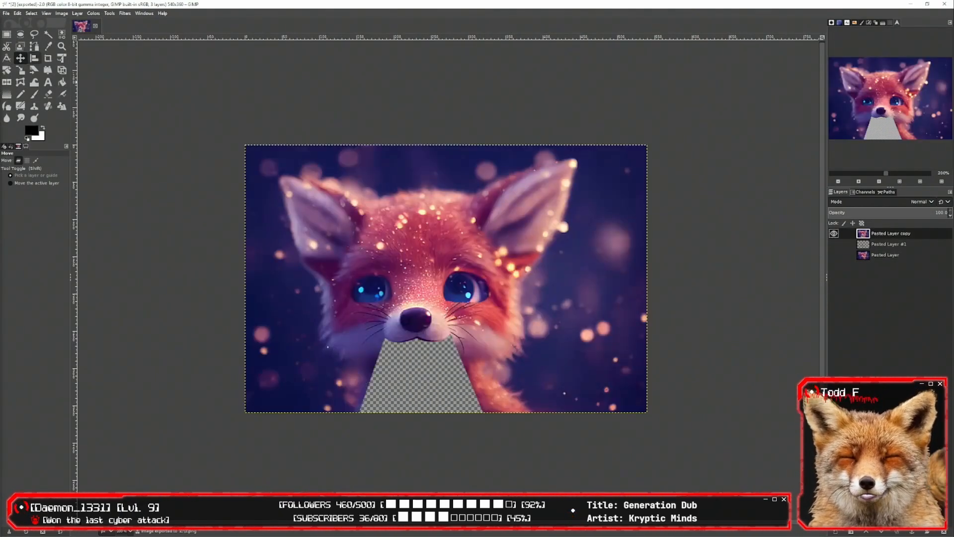
pyautogui.click(6, 13)
pyautogui.click(29, 130)
pyautogui.write('3')
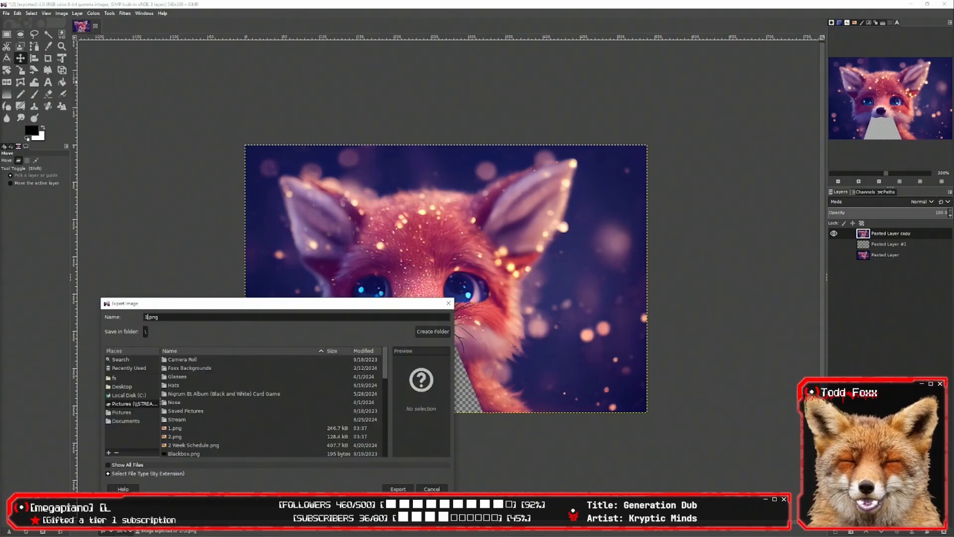
pyautogui.press('Return')
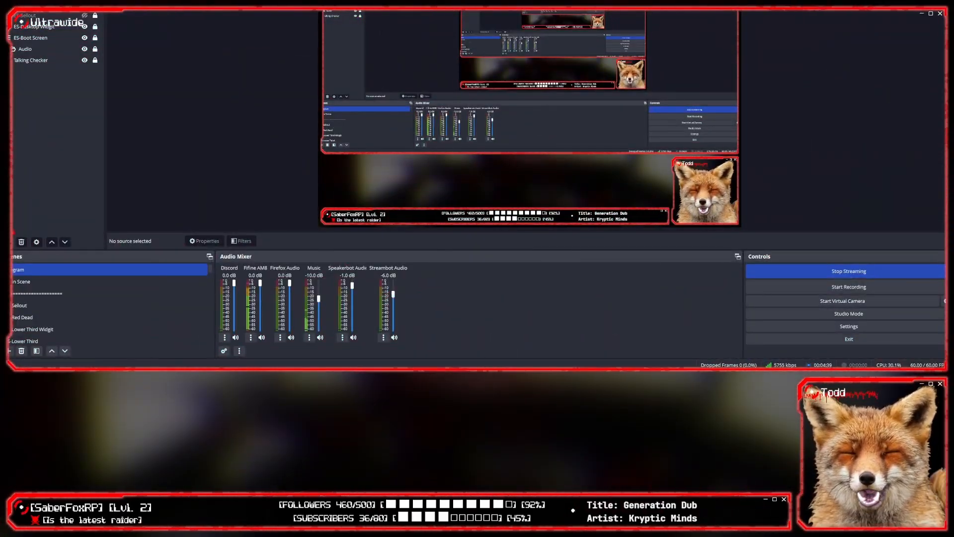
# - Switch to OBS and add a new image source named 1 using 1.png from the Pictures folder
pyautogui.click(7, 242)
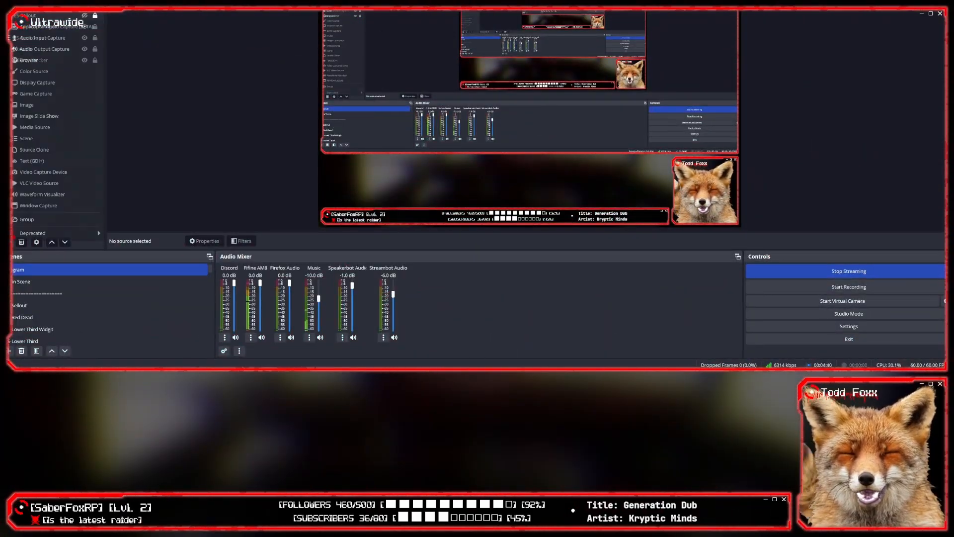
pyautogui.click(27, 105)
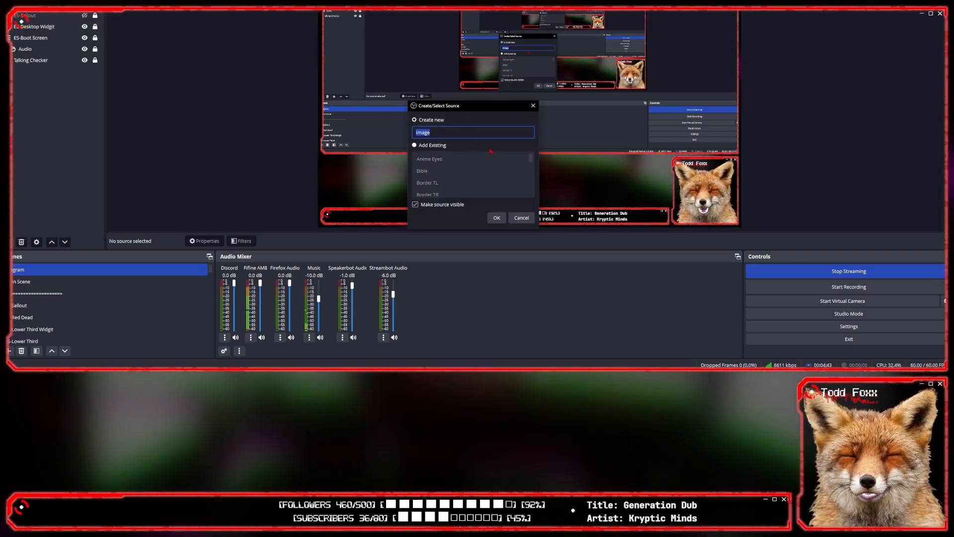
pyautogui.write('1')
pyautogui.click(496, 218)
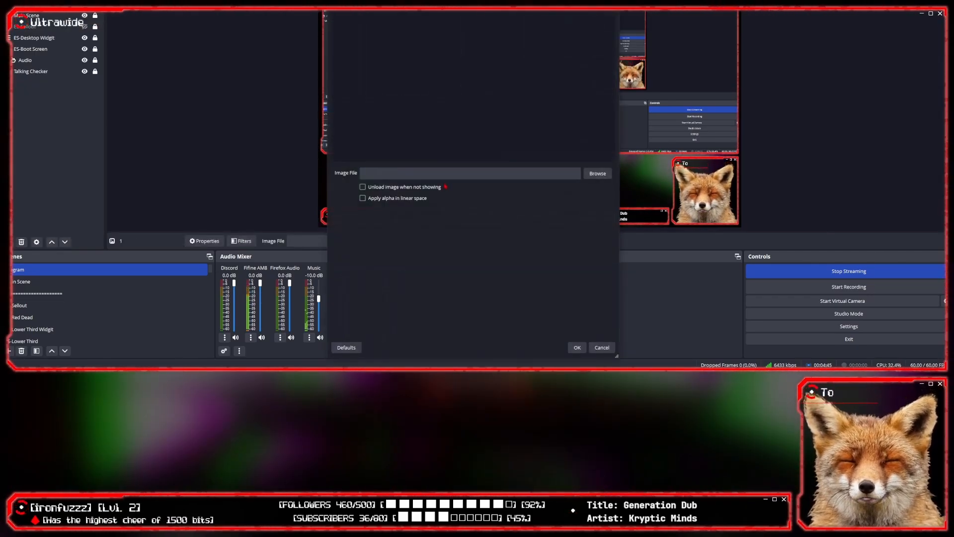
pyautogui.click(599, 174)
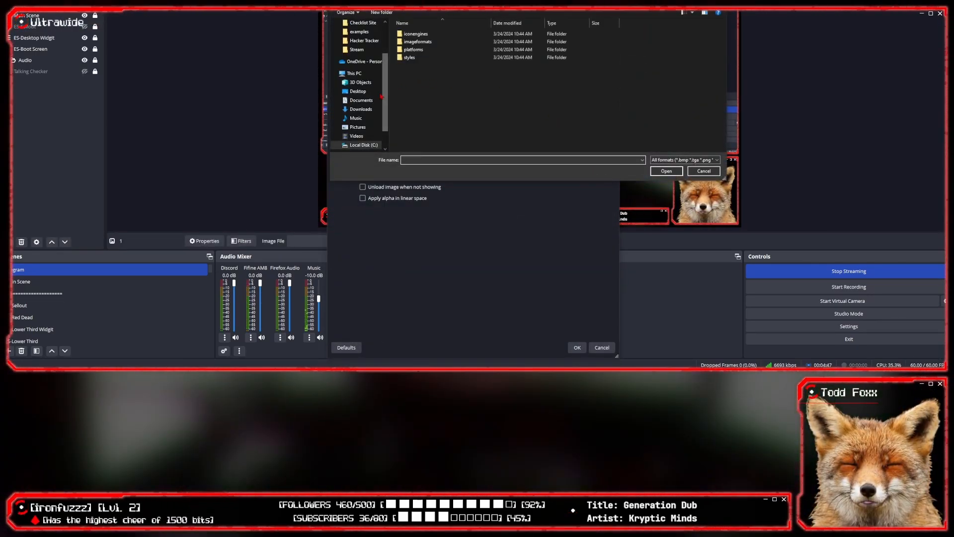
pyautogui.click(358, 127)
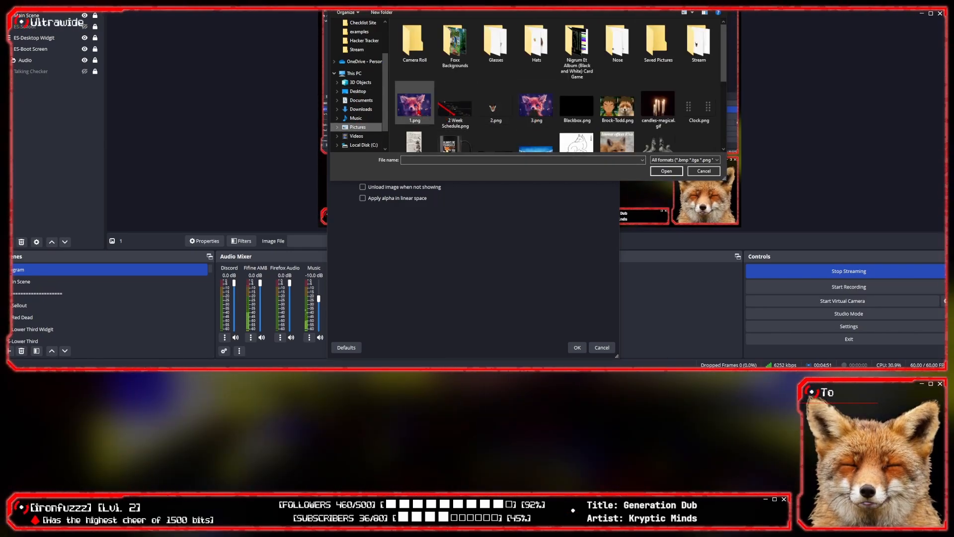
pyautogui.click(416, 107)
pyautogui.click(665, 171)
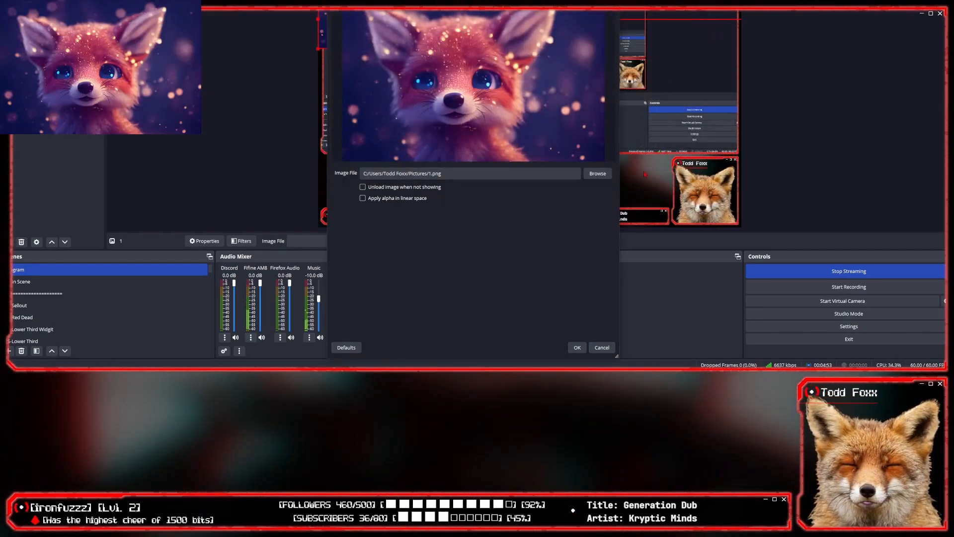
pyautogui.click(577, 348)
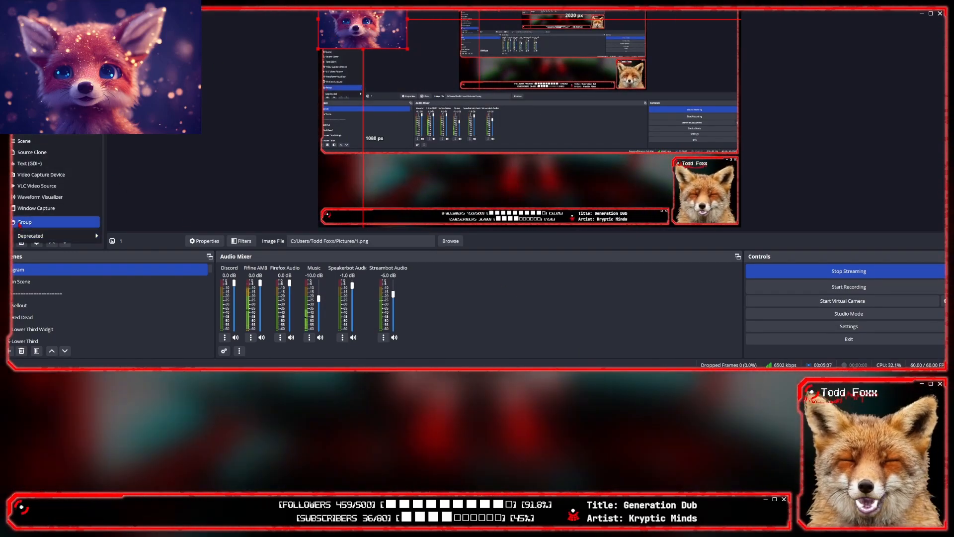
# - Add a new image source named 2 using the jaw image 2.png
pyautogui.click(33, 107)
pyautogui.write('2')
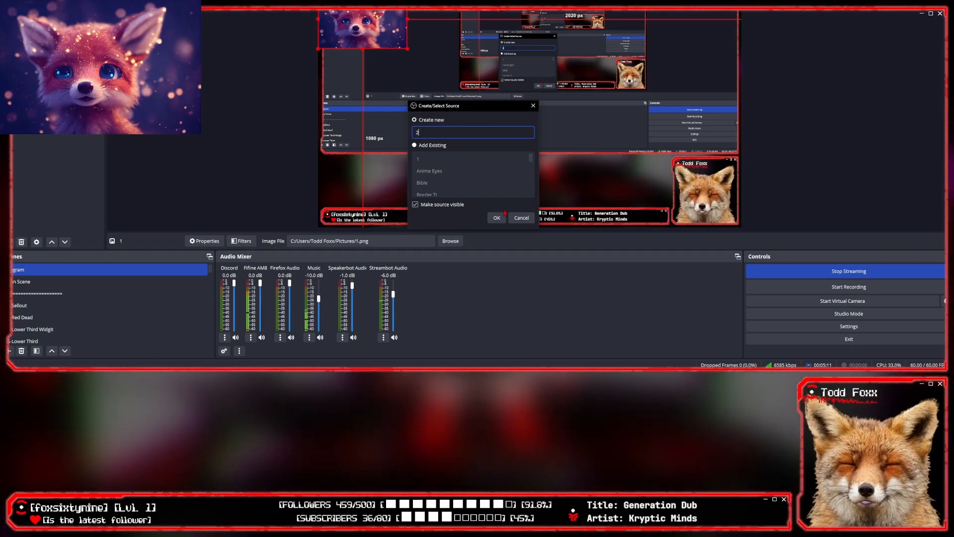
pyautogui.click(496, 217)
pyautogui.click(597, 172)
pyautogui.click(496, 99)
pyautogui.click(664, 172)
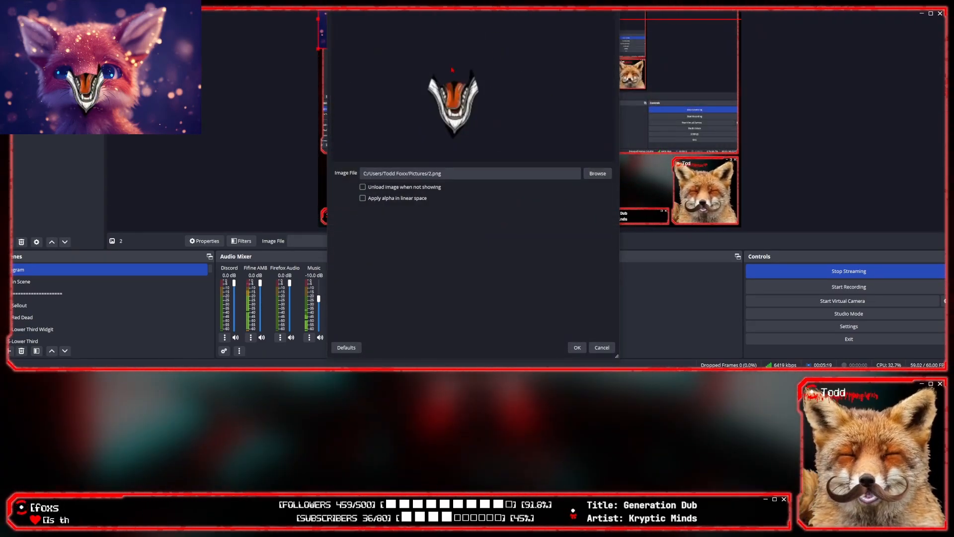
pyautogui.click(577, 347)
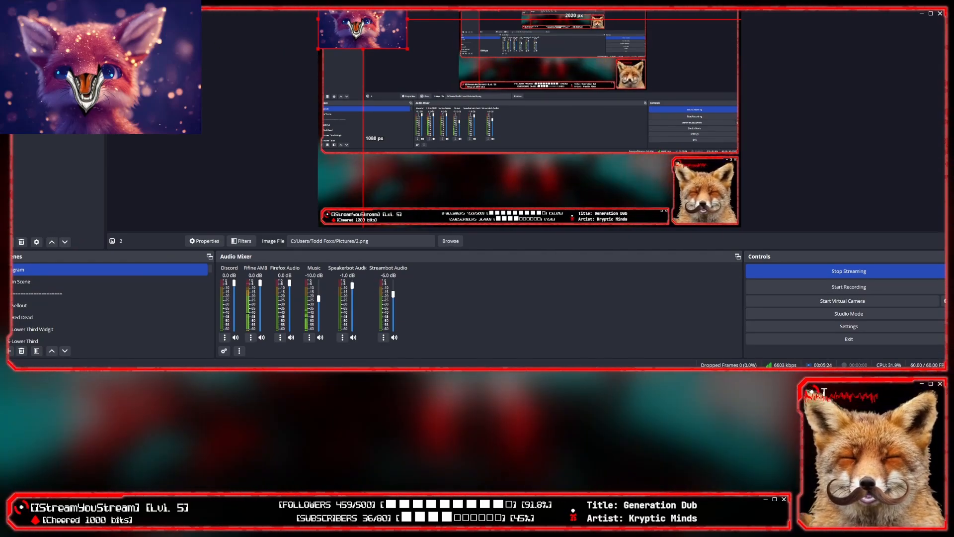
# - Copy the transform of the closed-mouth fox source 1 and paste it onto the jaw source 2
pyautogui.click(7, 242)
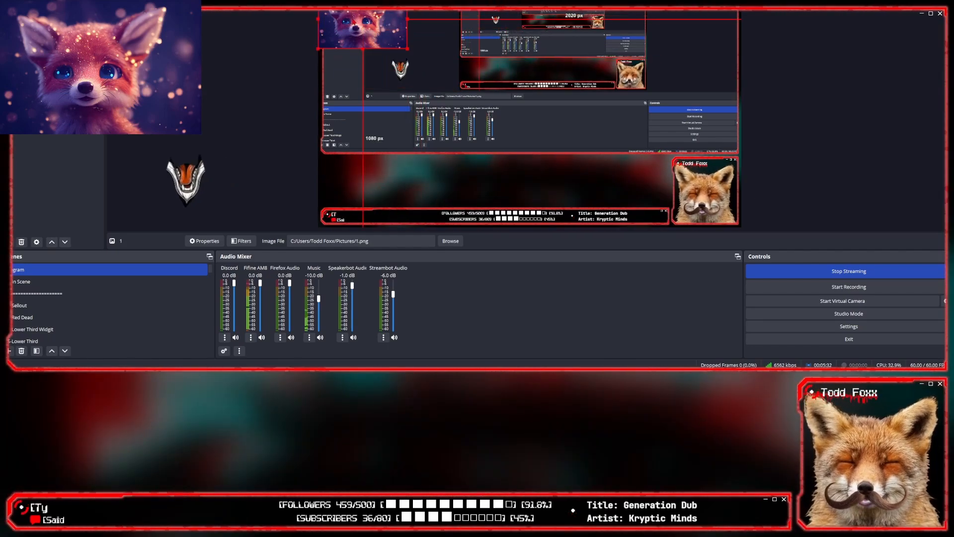
pyautogui.rightClick(347, 19)
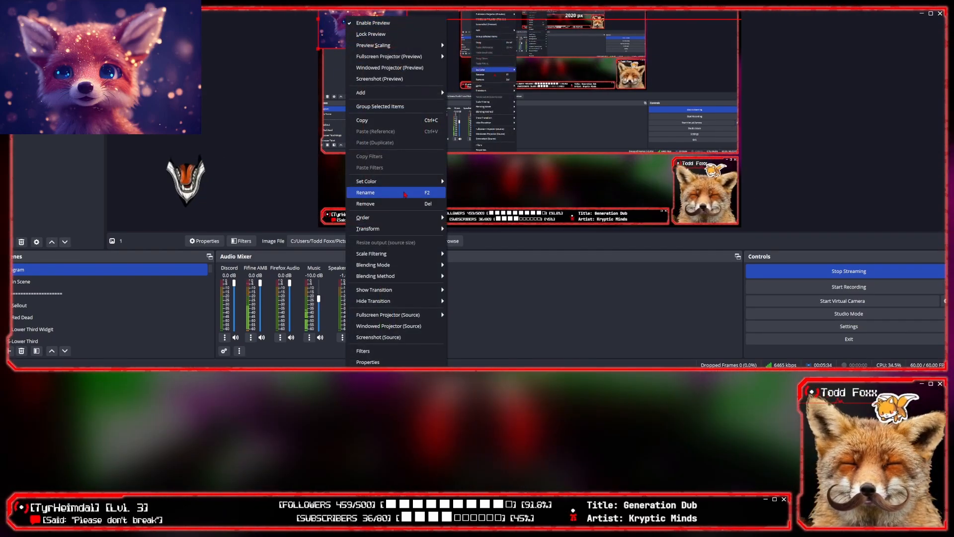
pyautogui.moveTo(412, 229)
pyautogui.click(482, 226)
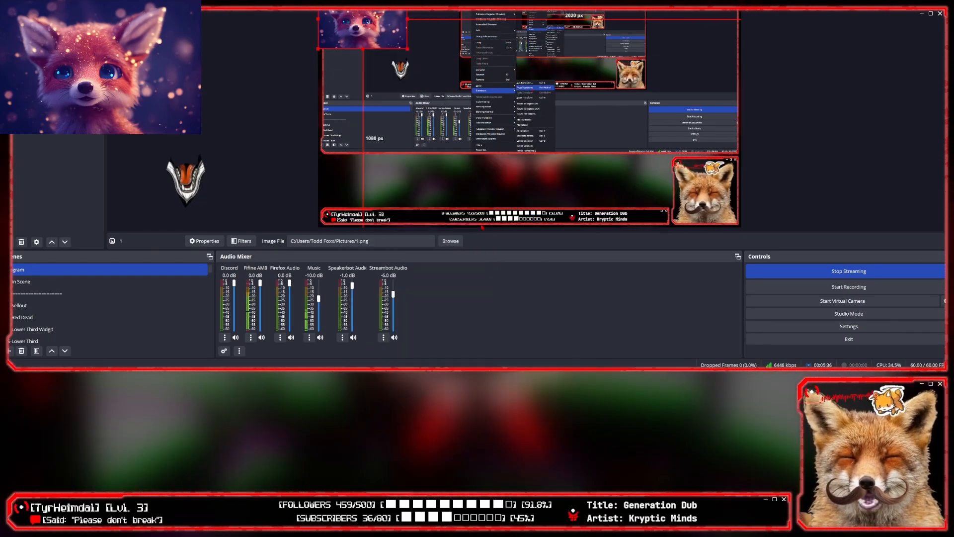
pyautogui.rightClick(400, 70)
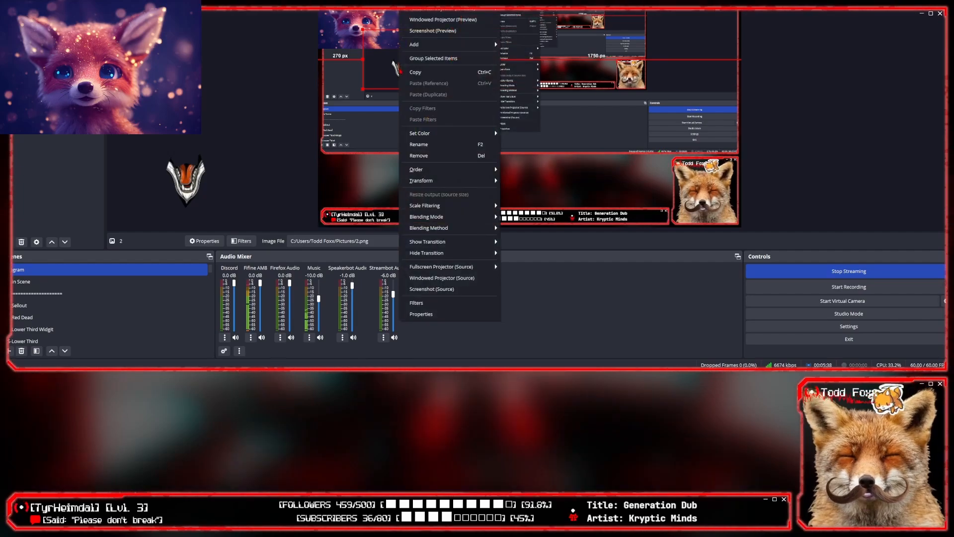
pyautogui.moveTo(447, 181)
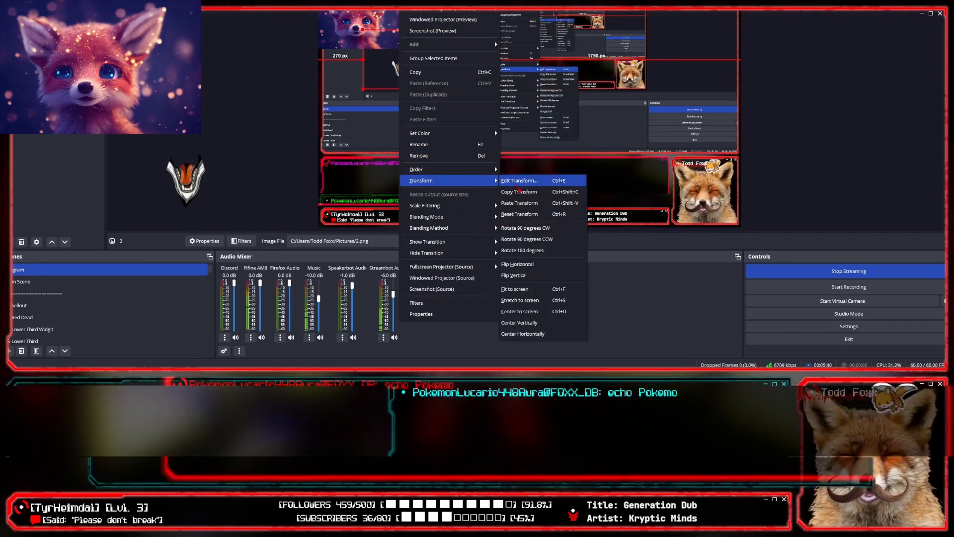
pyautogui.click(519, 203)
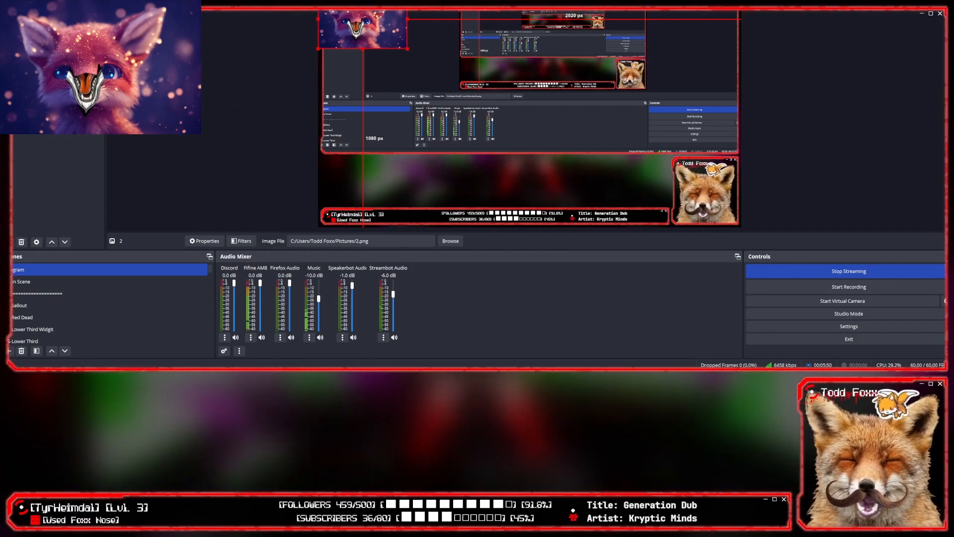
# - Add a new image source named 3 using the cut-out fox image 3.png
pyautogui.click(7, 242)
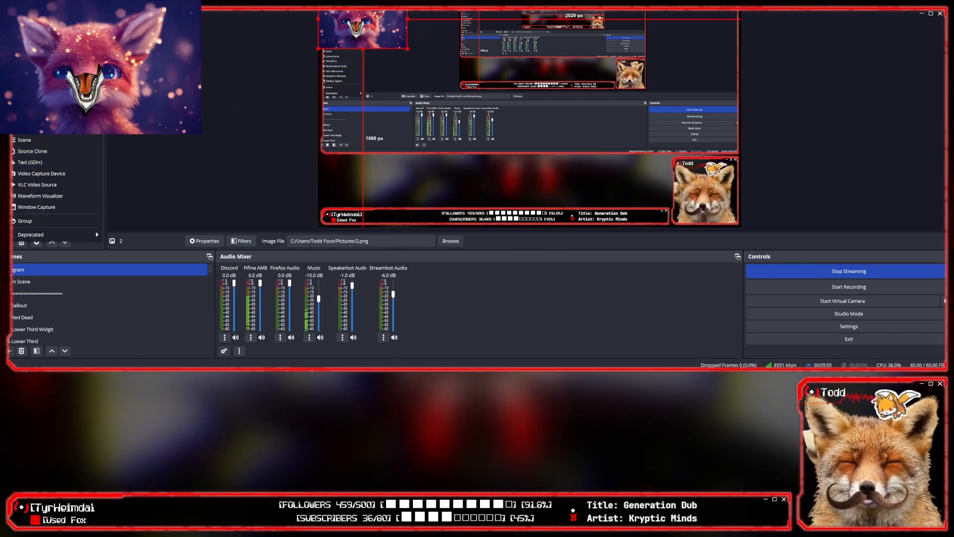
pyautogui.click(26, 106)
pyautogui.click(497, 218)
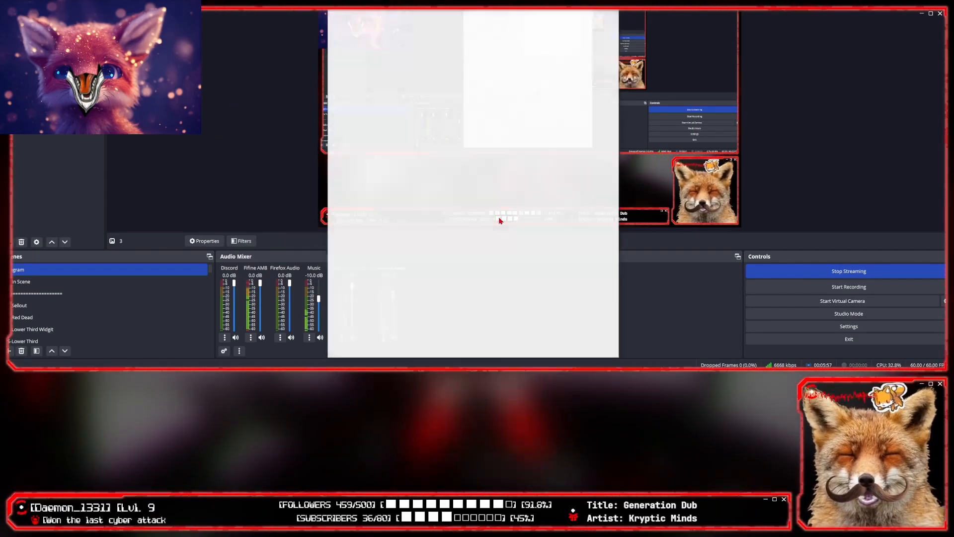
pyautogui.click(598, 173)
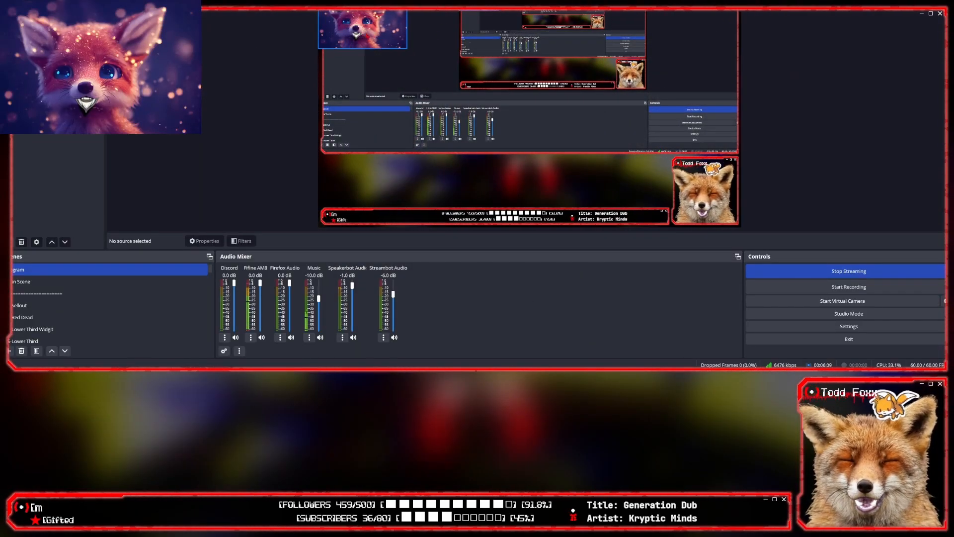
# - Add an Audio Move filter named "Move they mouth" to the Fifine AM8 microphone
pyautogui.click(386, 45)
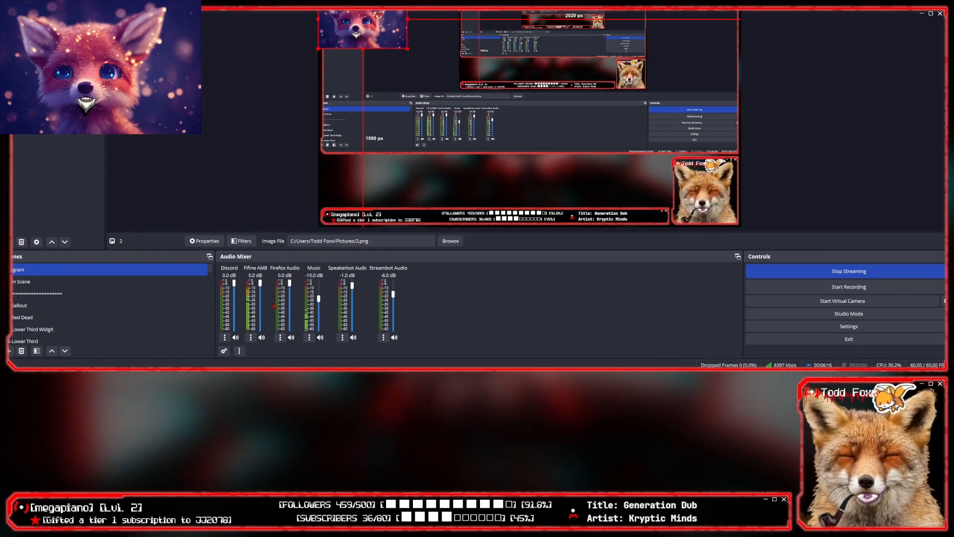
pyautogui.click(250, 337)
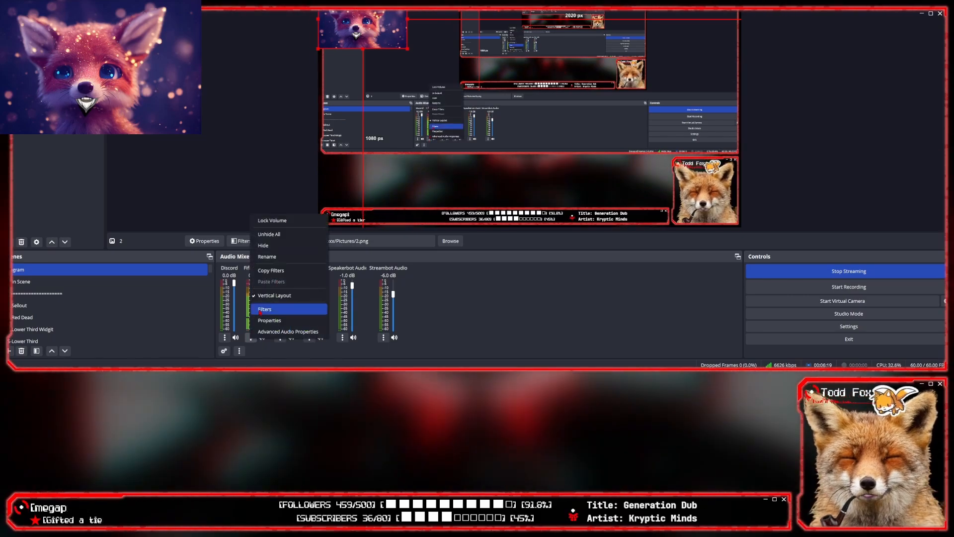
pyautogui.click(281, 314)
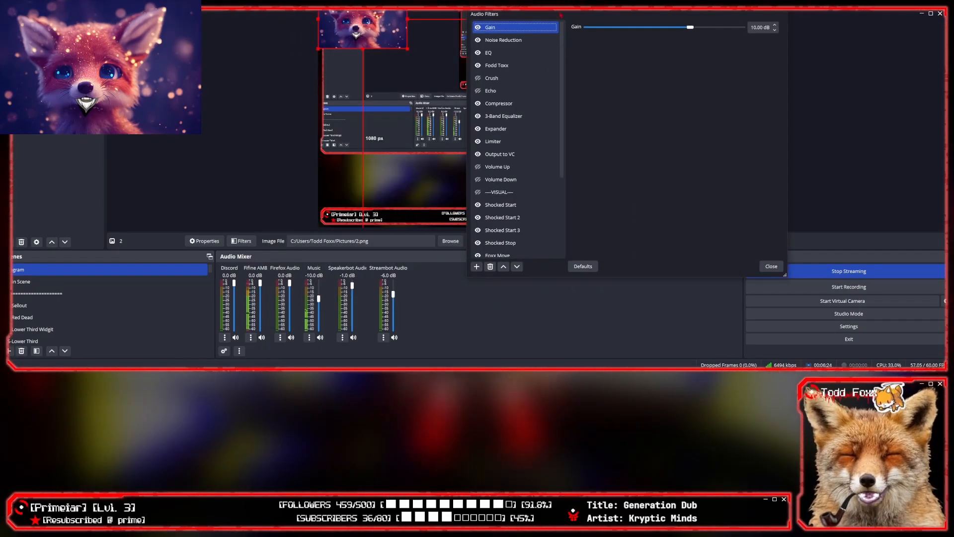
pyautogui.scroll(-1, 503, 244)
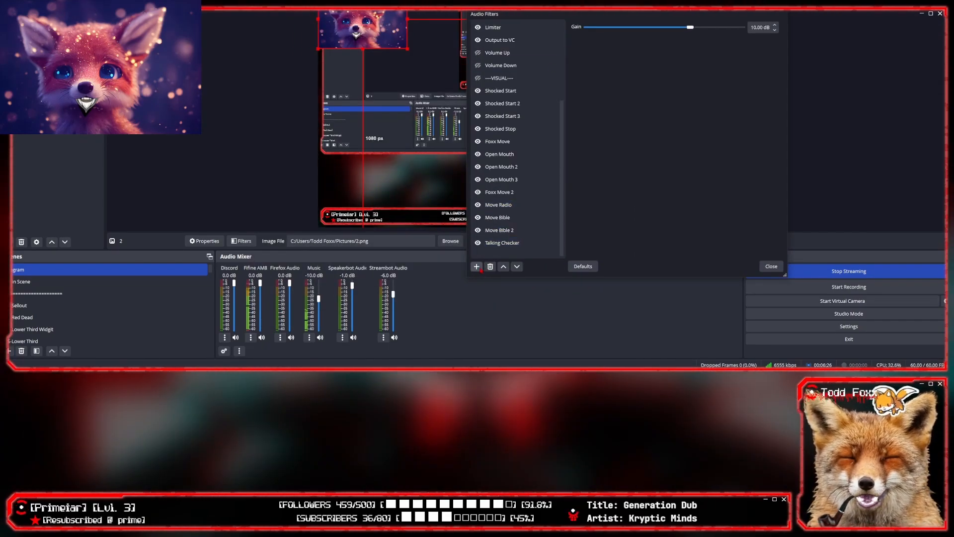
pyautogui.click(476, 266)
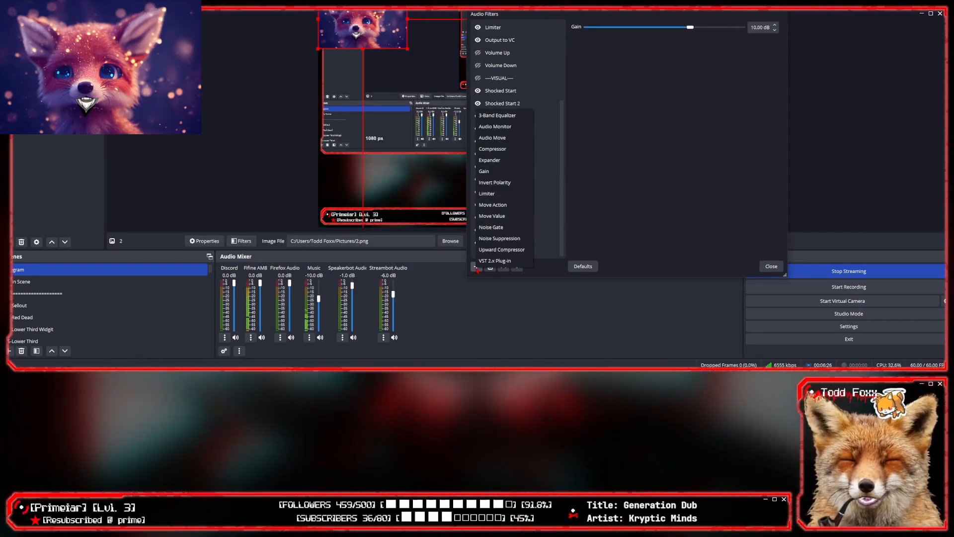
pyautogui.click(503, 139)
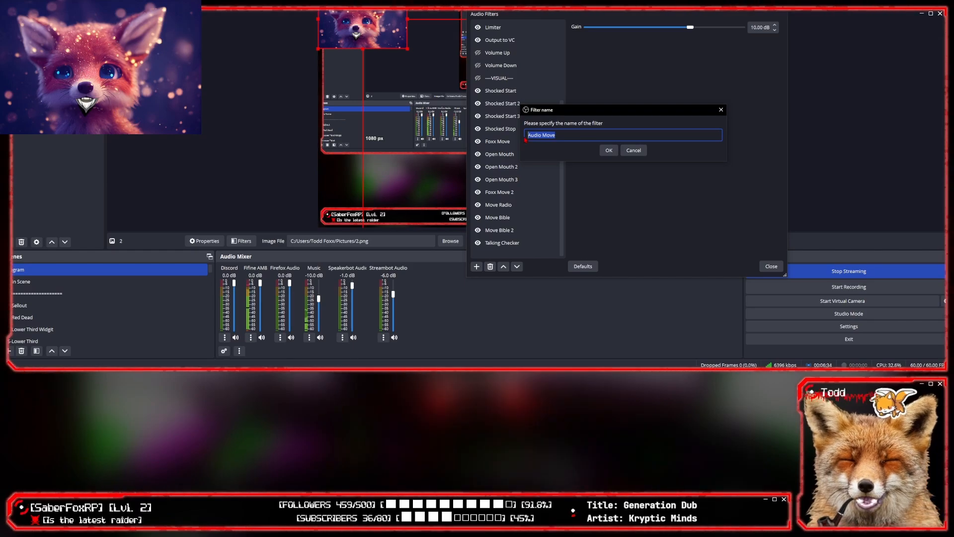
pyautogui.write('Move they m')
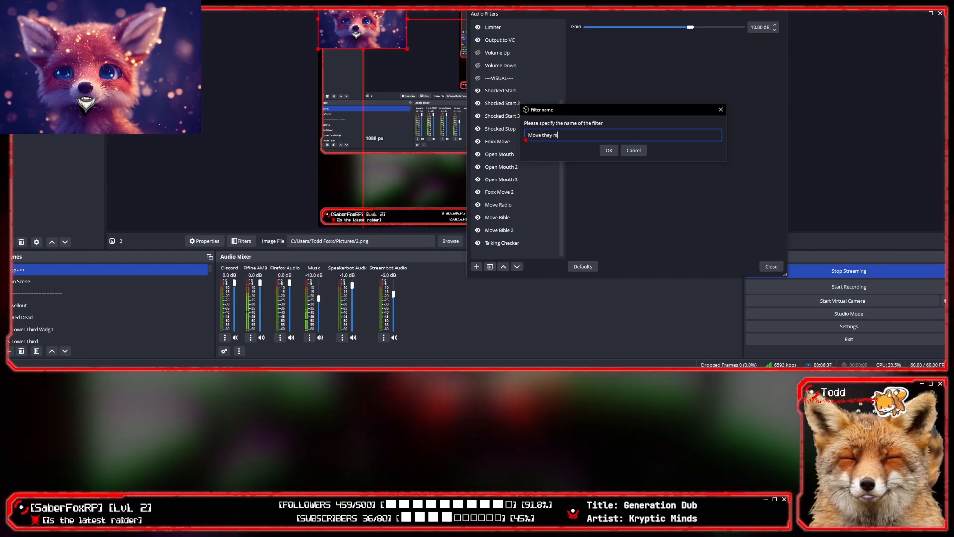
pyautogui.write('outh')
pyautogui.press('Return')
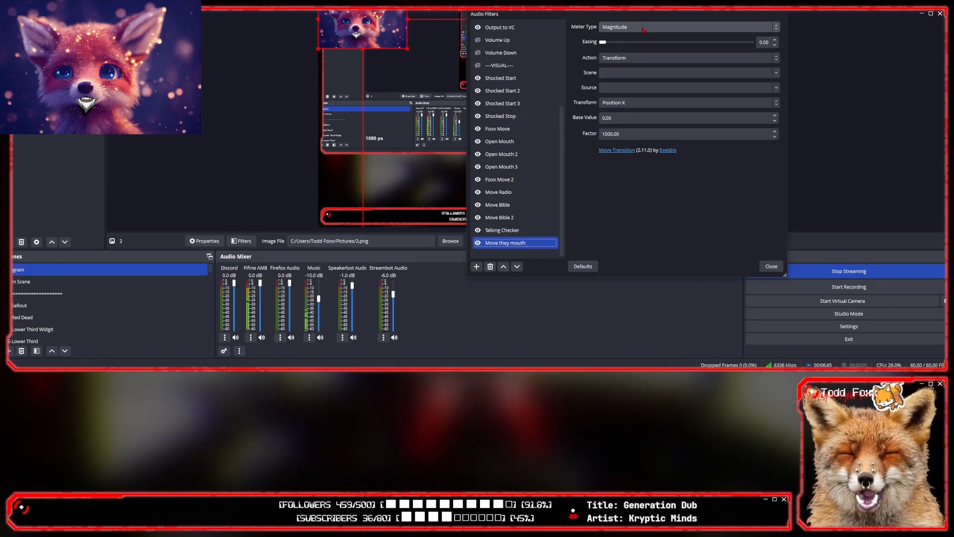
# - Set the "Move they mouth" filter's meter type to Input Peak True and keep its action as Transform
pyautogui.click(642, 28)
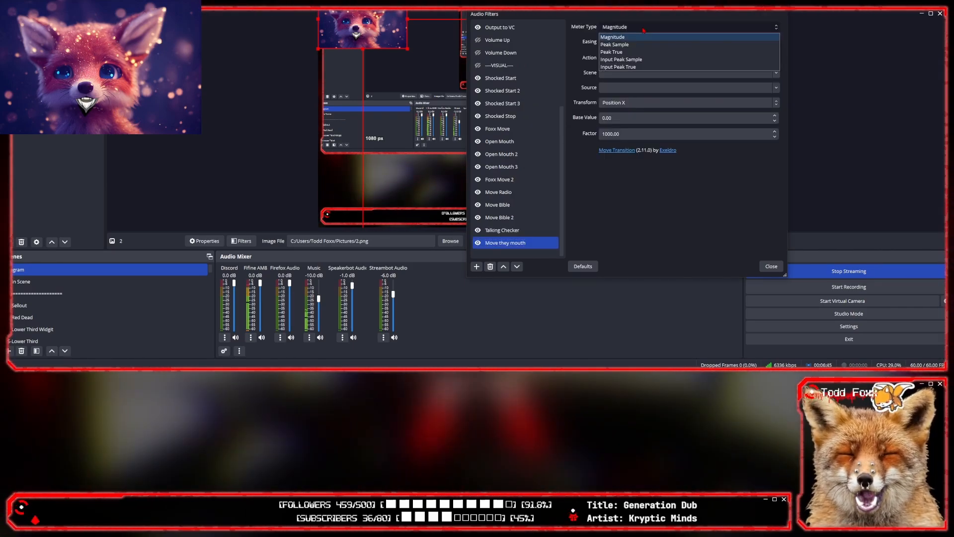
pyautogui.click(646, 68)
pyautogui.click(630, 27)
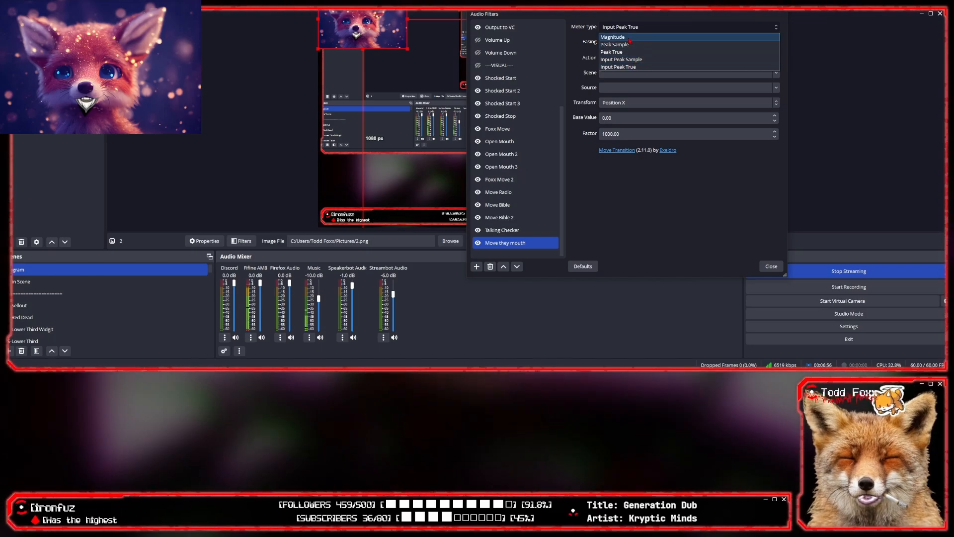
pyautogui.click(638, 67)
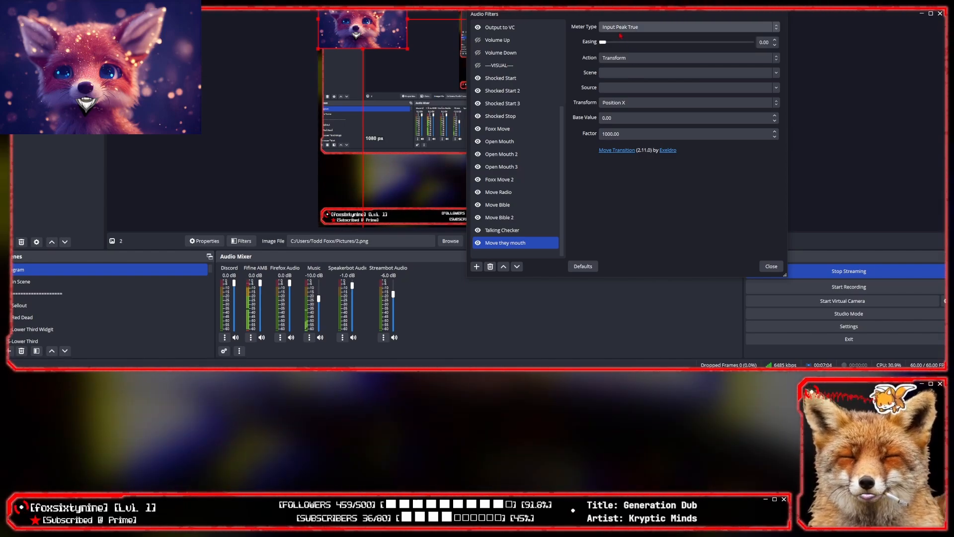
pyautogui.click(664, 60)
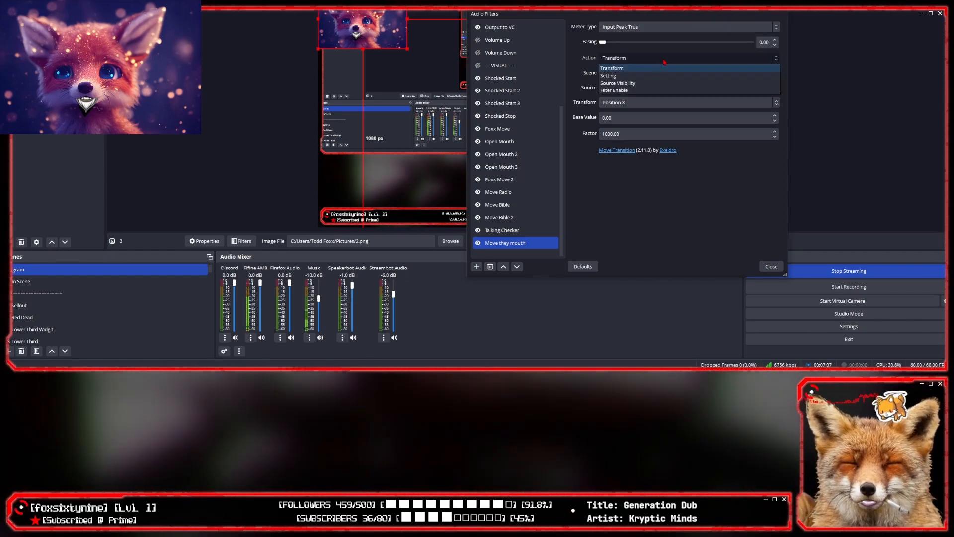
pyautogui.click(627, 70)
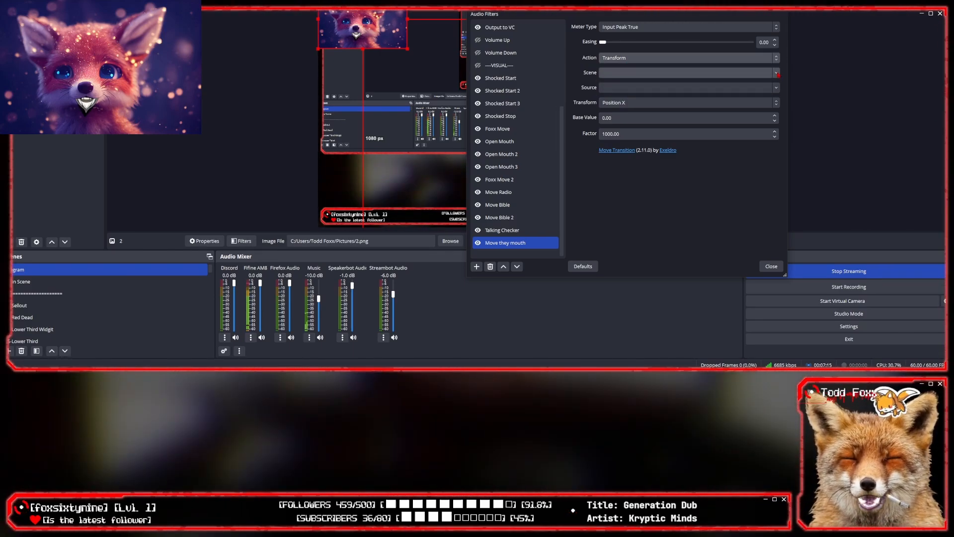
# - Target the filter at the jaw image by choosing the scene Program and the source 2
pyautogui.click(770, 73)
pyautogui.scroll(-10, 770, 105)
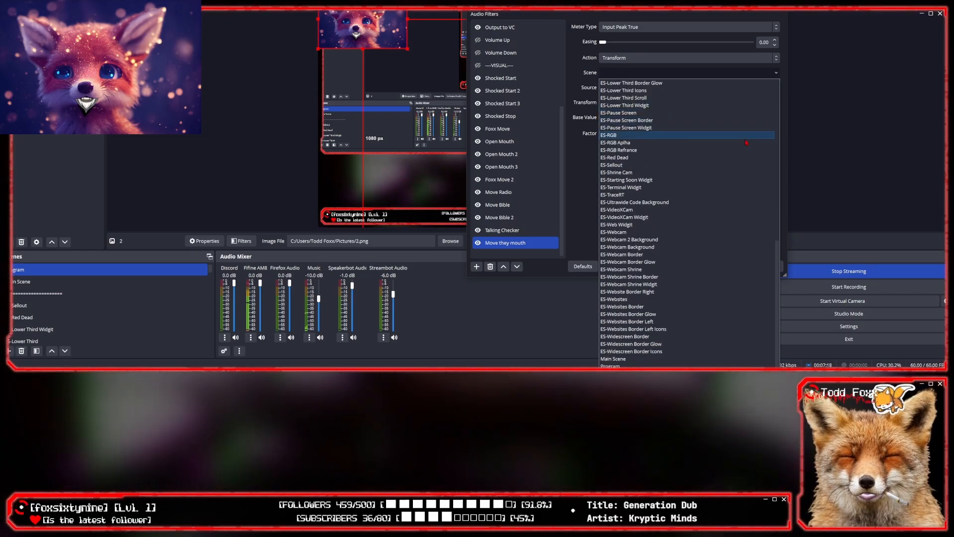
pyautogui.click(770, 135)
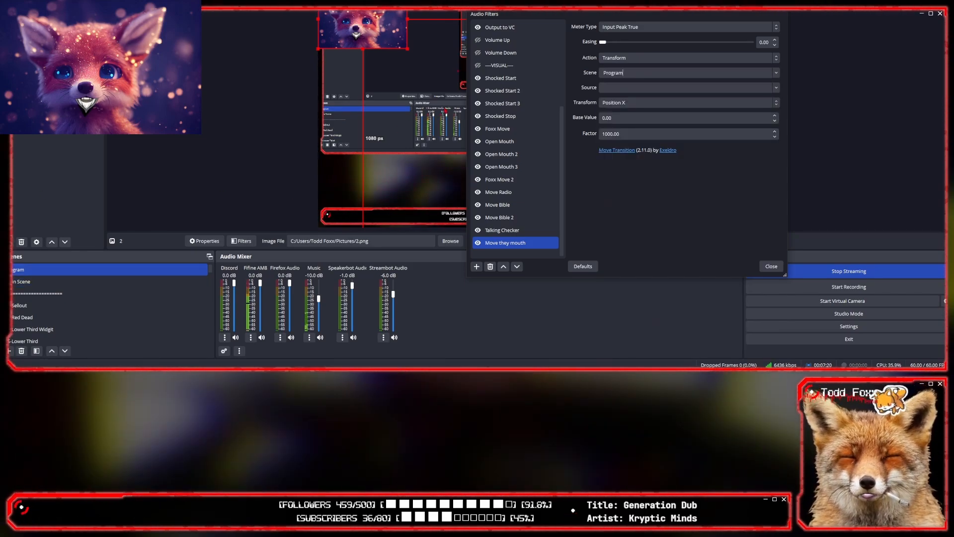
pyautogui.click(776, 88)
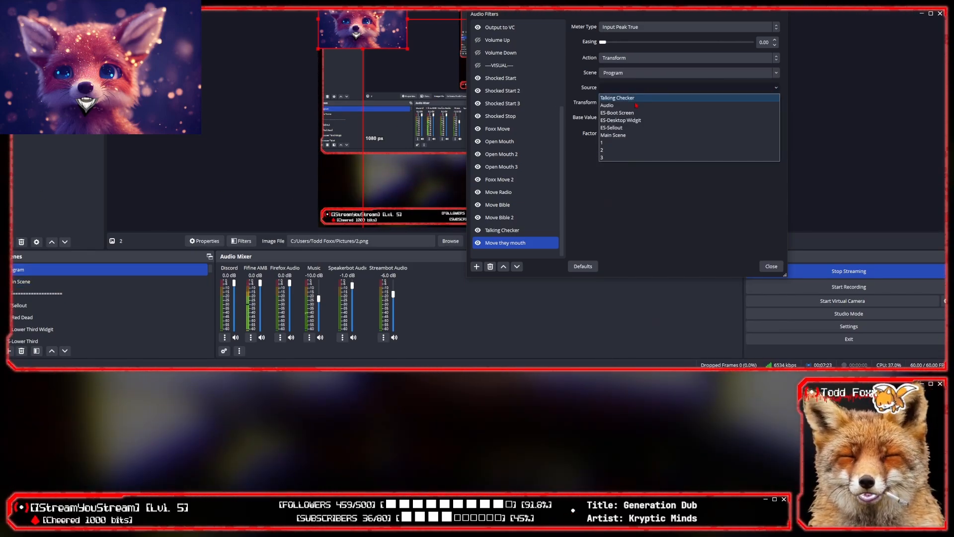
pyautogui.click(616, 151)
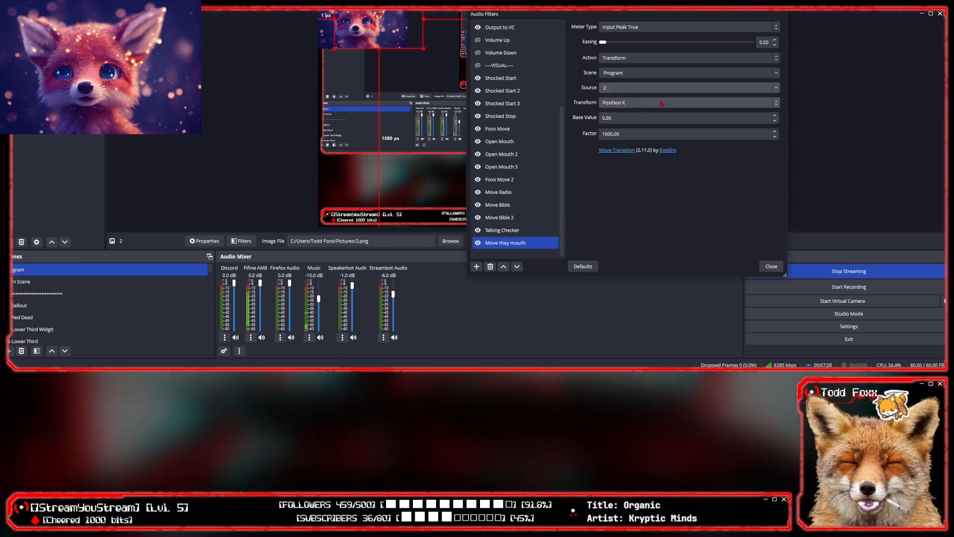
# - Make the filter drive the jaw's Position Y transform and set the factor to 100
pyautogui.click(768, 103)
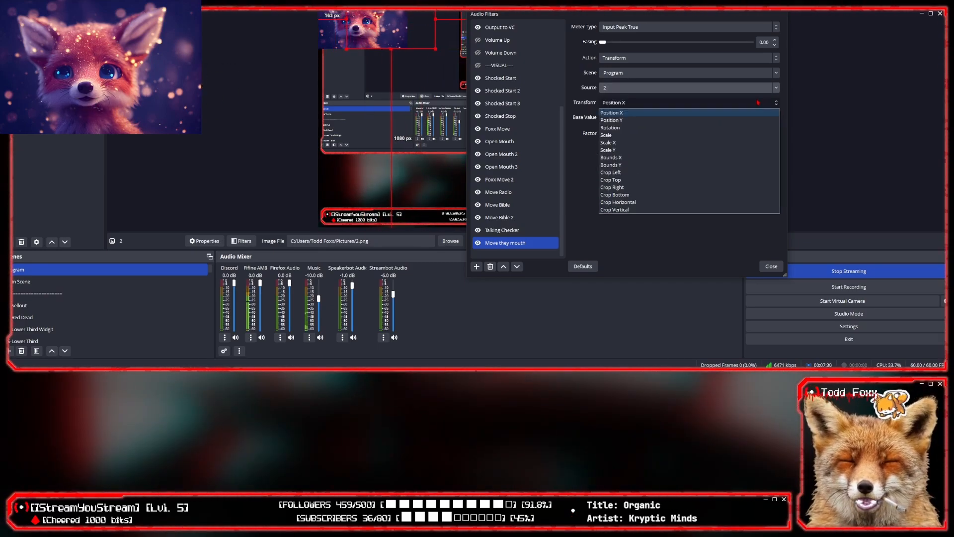
pyautogui.click(626, 119)
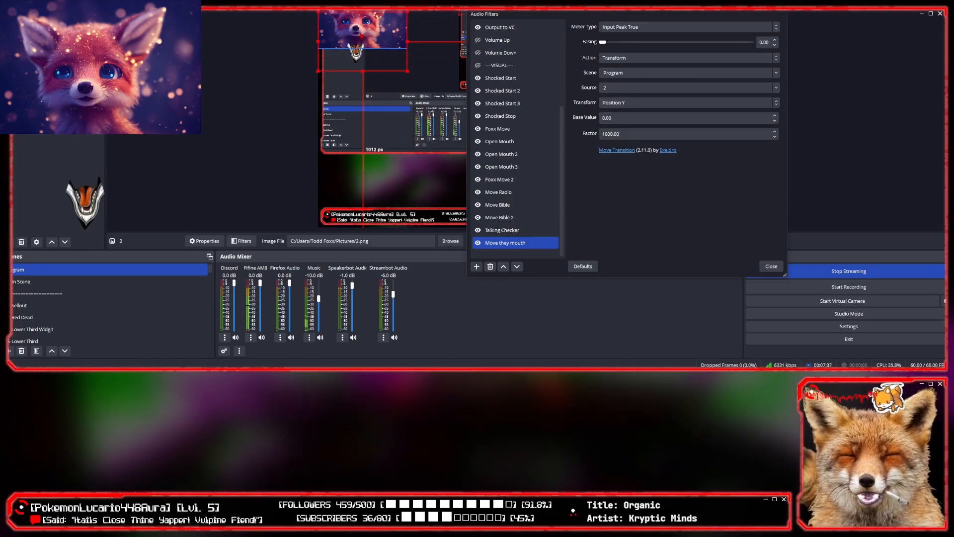
pyautogui.moveTo(553, 2); pyautogui.dragTo(595, 54)
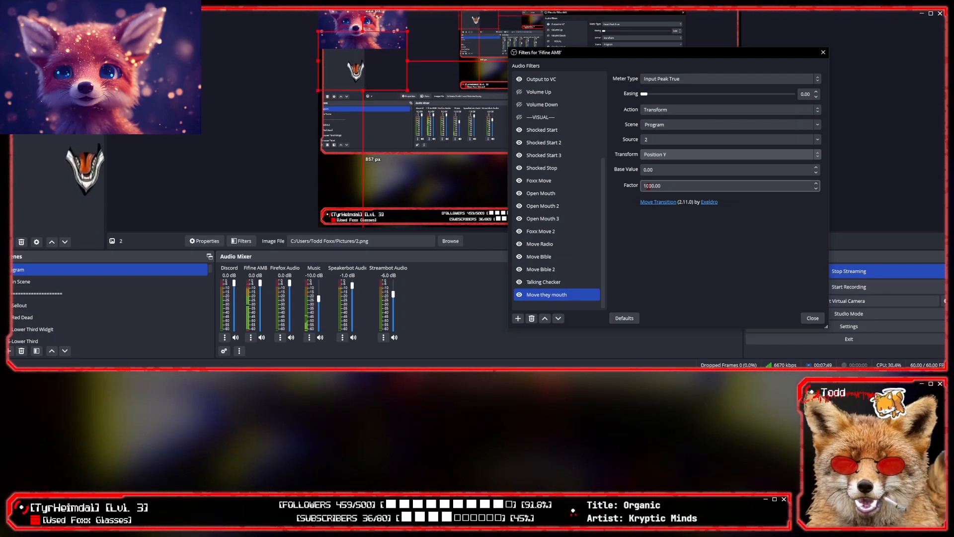
pyautogui.click(649, 185)
pyautogui.press('BackSpace')
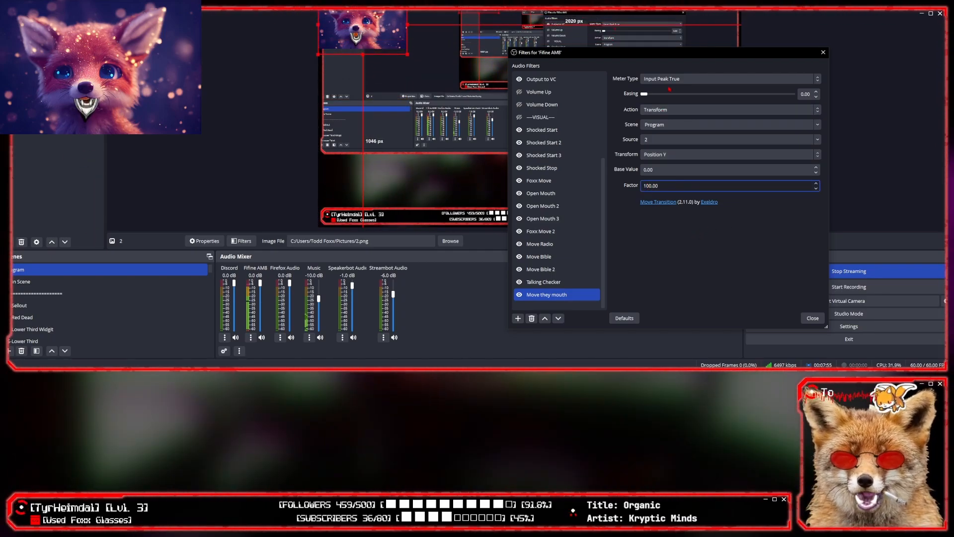
# - Set the filter's easing to about 74, then clear the view of the preview and deselect the jaw source
pyautogui.moveTo(687, 53); pyautogui.dragTo(646, 52)
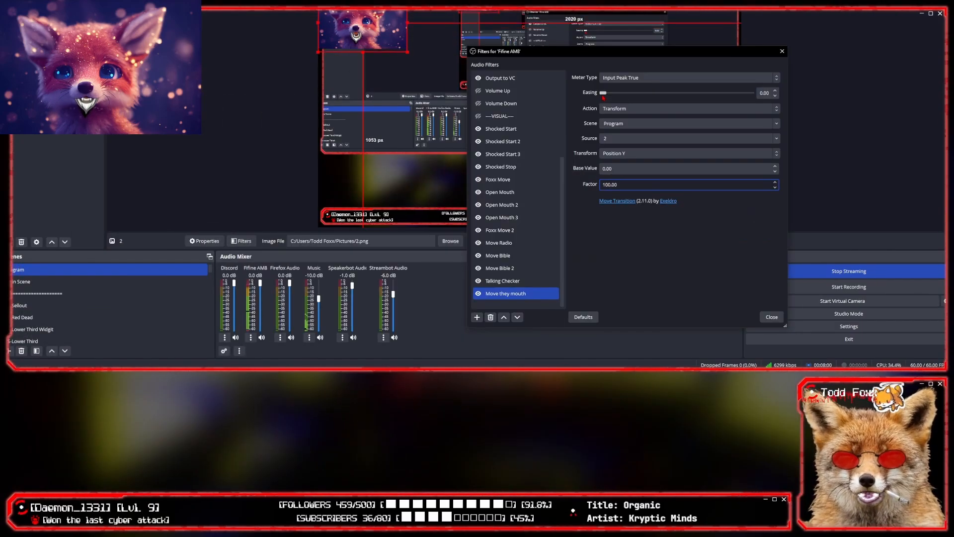
pyautogui.moveTo(603, 93); pyautogui.dragTo(743, 94)
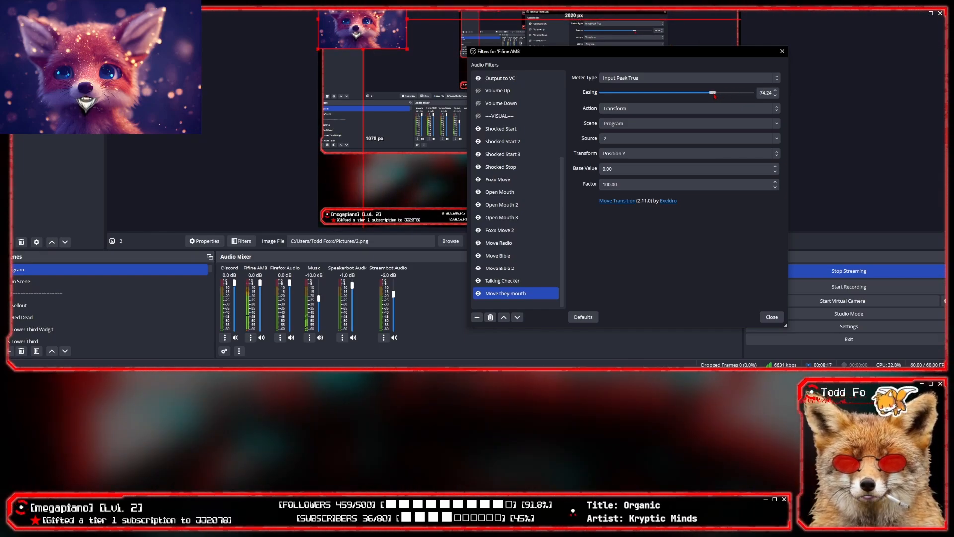
pyautogui.moveTo(711, 51); pyautogui.dragTo(228, 71)
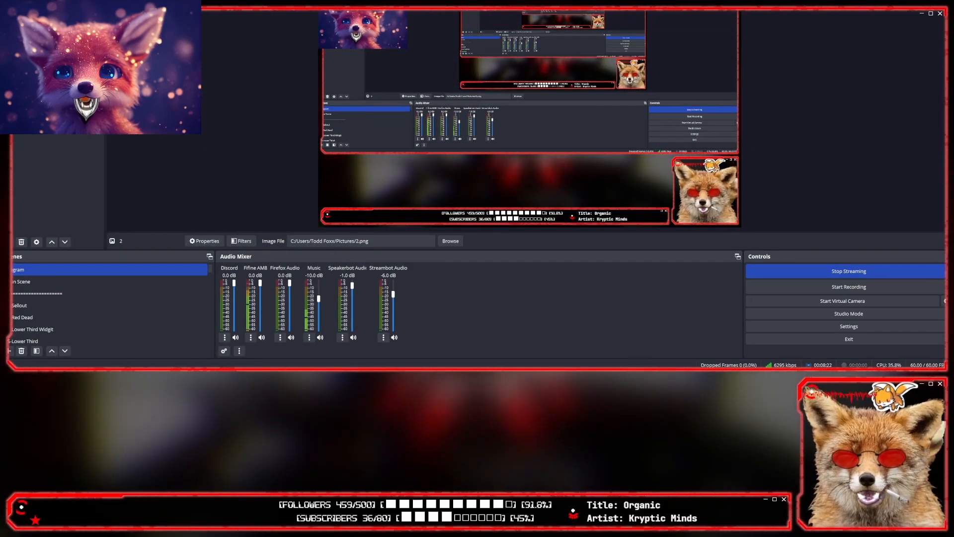
pyautogui.click(371, 42)
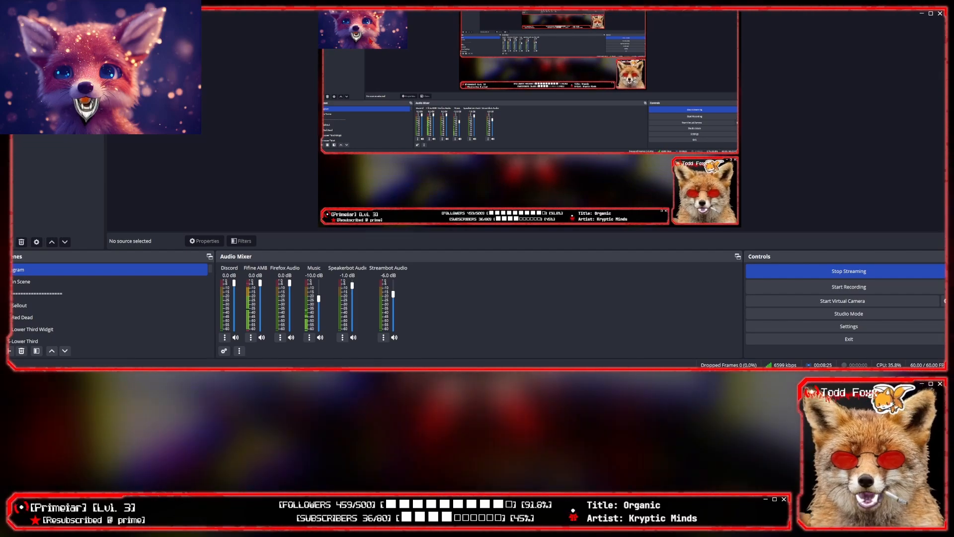